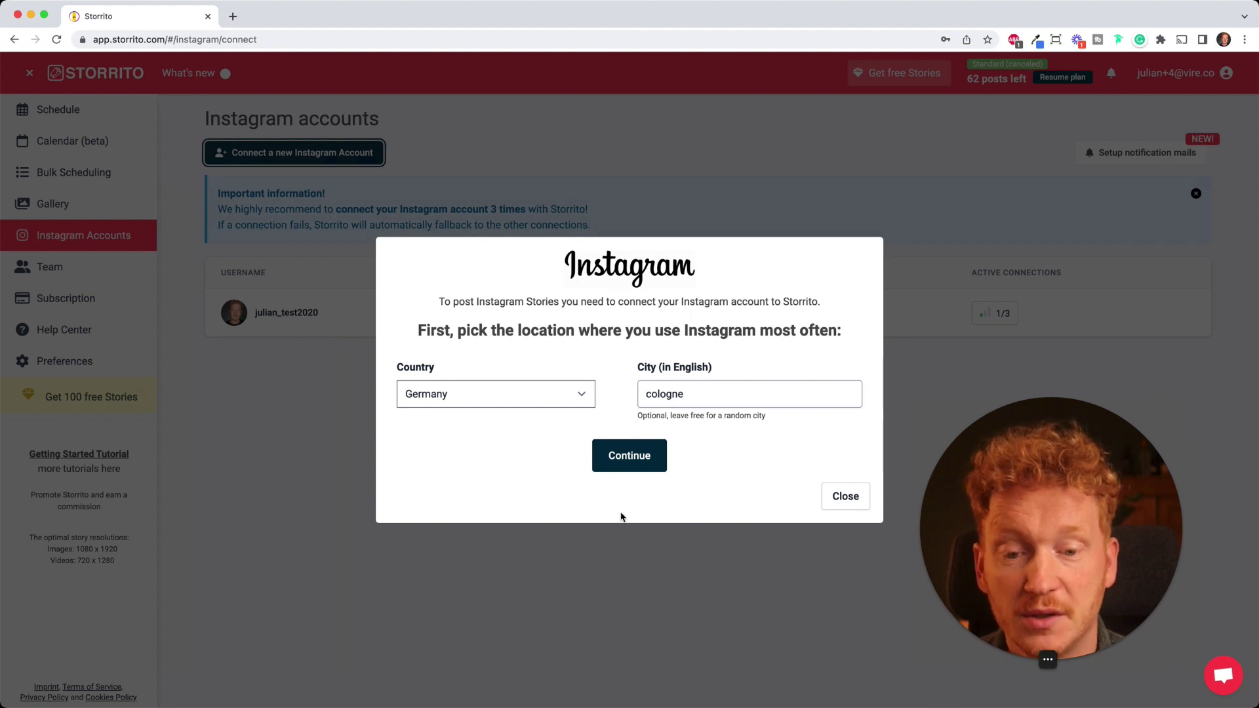
# - Finish the Instagram connection, then dismiss the extra location dialog, leaving the account at 1/3 connections
pyautogui.click(648, 461)
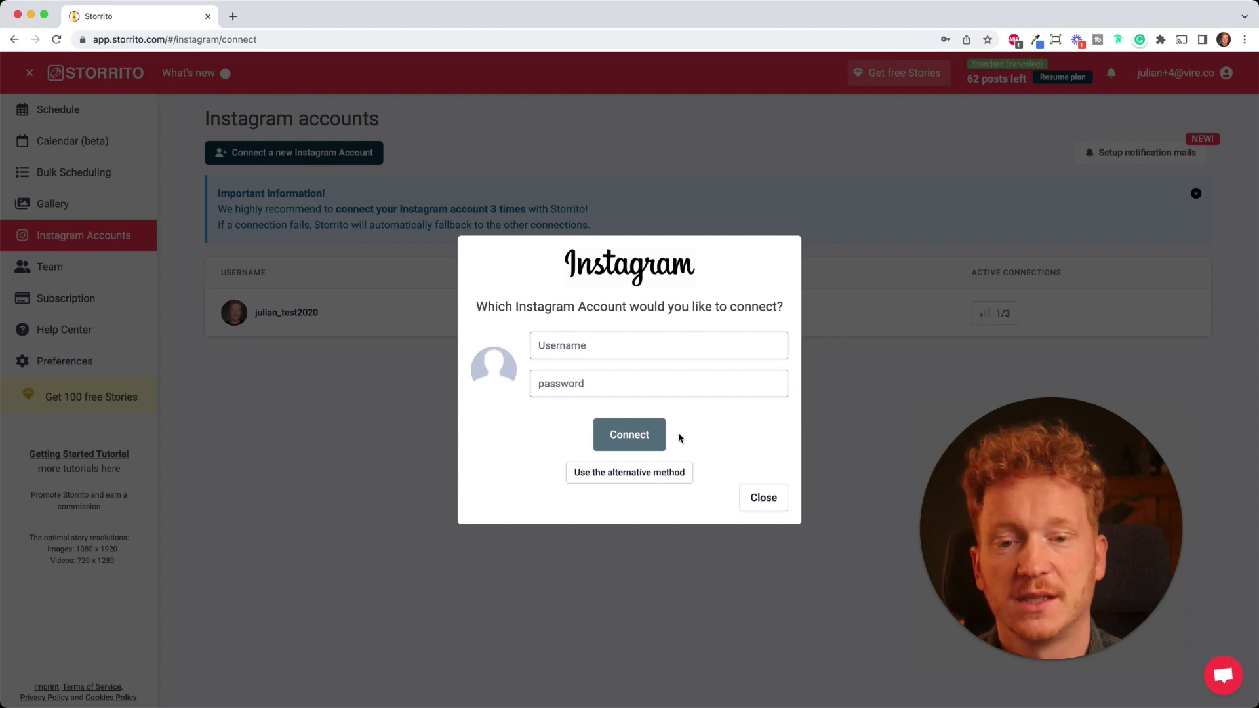
pyautogui.click(751, 498)
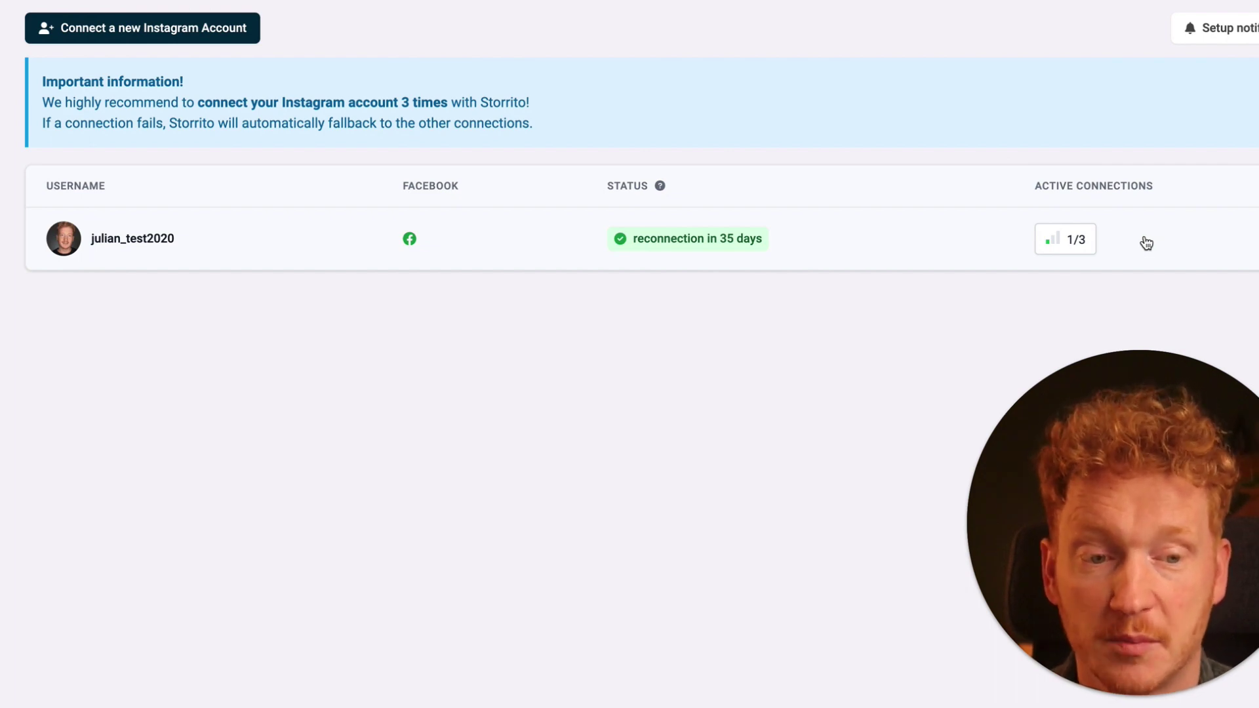
pyautogui.click(1070, 242)
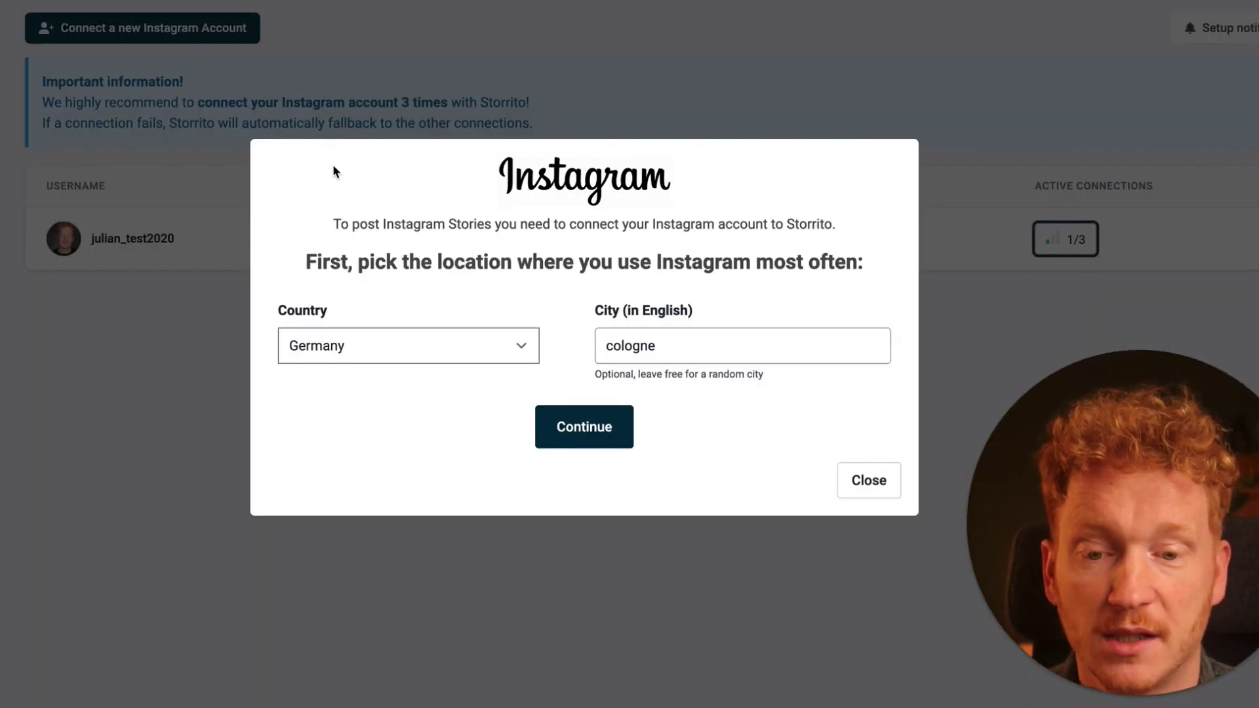
pyautogui.click(865, 494)
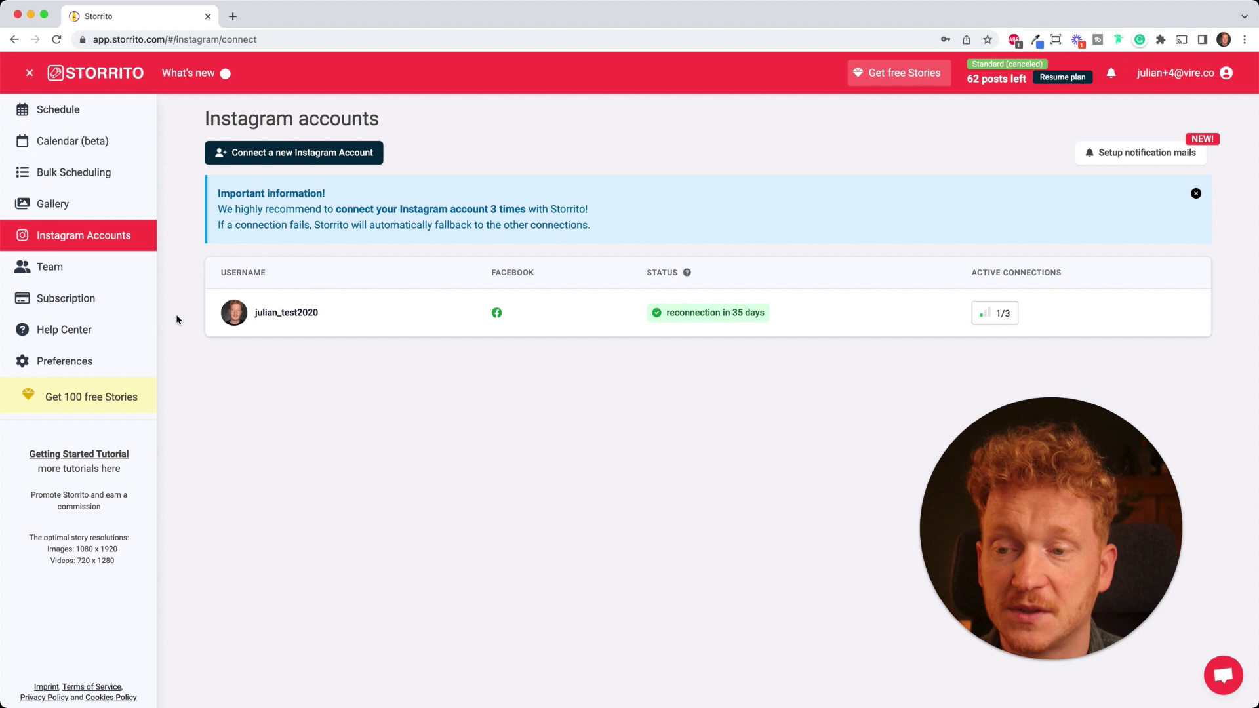
# - Upload cat video.mp4 into the Gallery and open the cat video's options
pyautogui.click(80, 214)
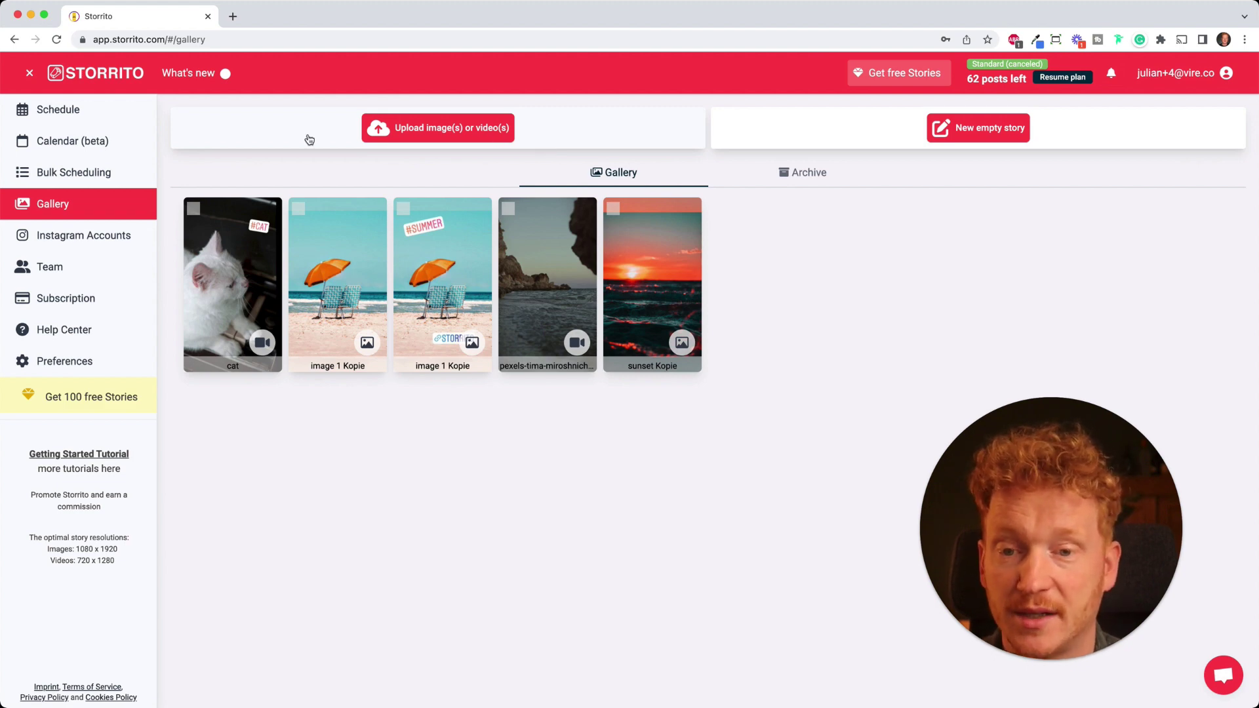
pyautogui.moveTo(1, 275); pyautogui.dragTo(362, 309)
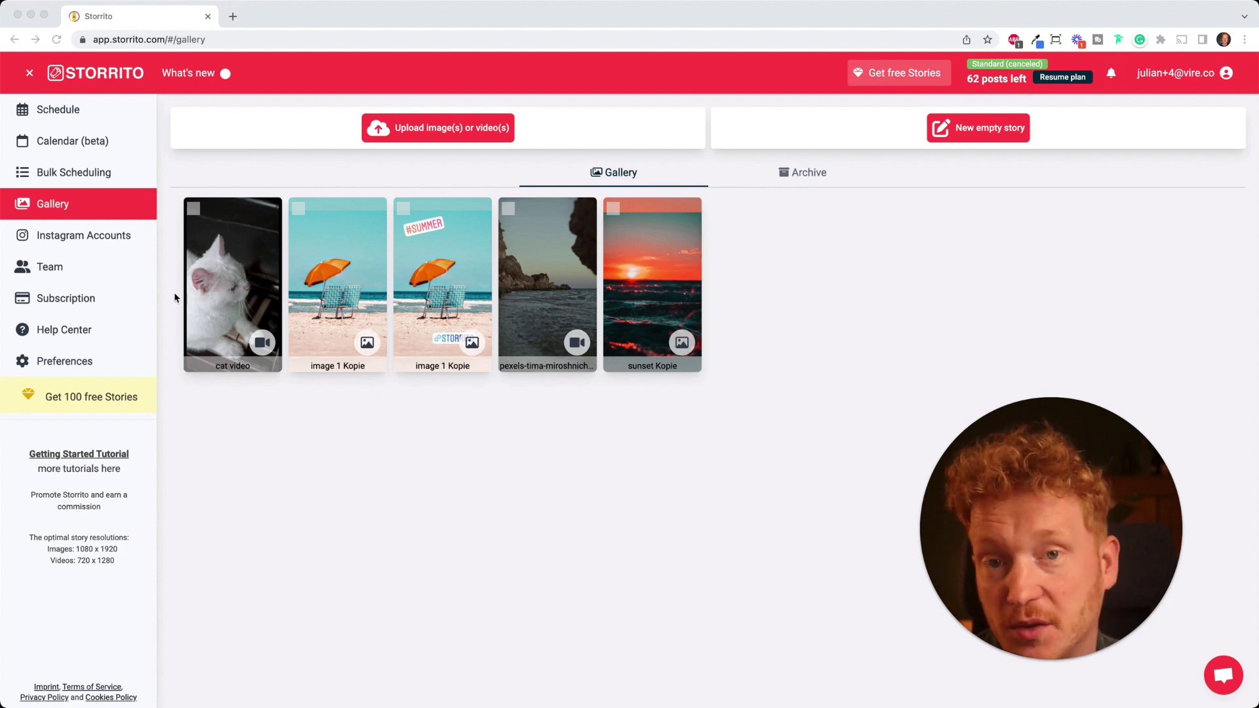
pyautogui.click(231, 282)
pyautogui.click(234, 284)
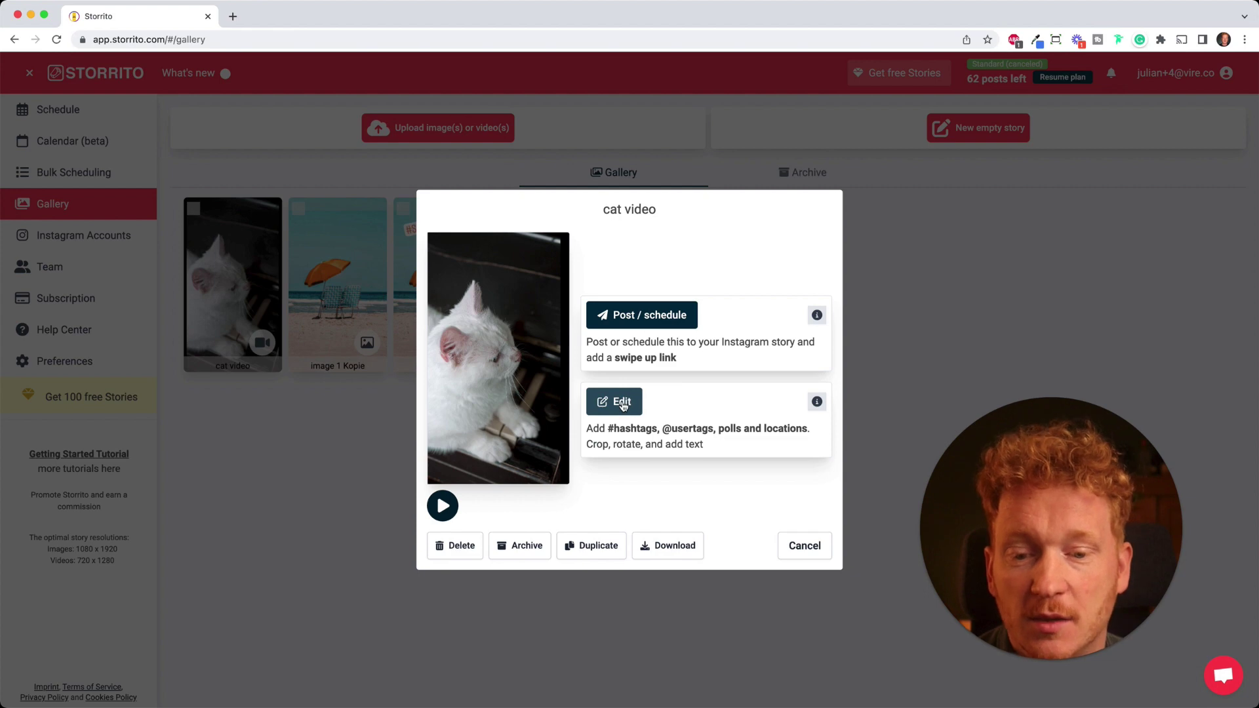
# - Choose Edit to load the cat video into the story editor
pyautogui.click(625, 400)
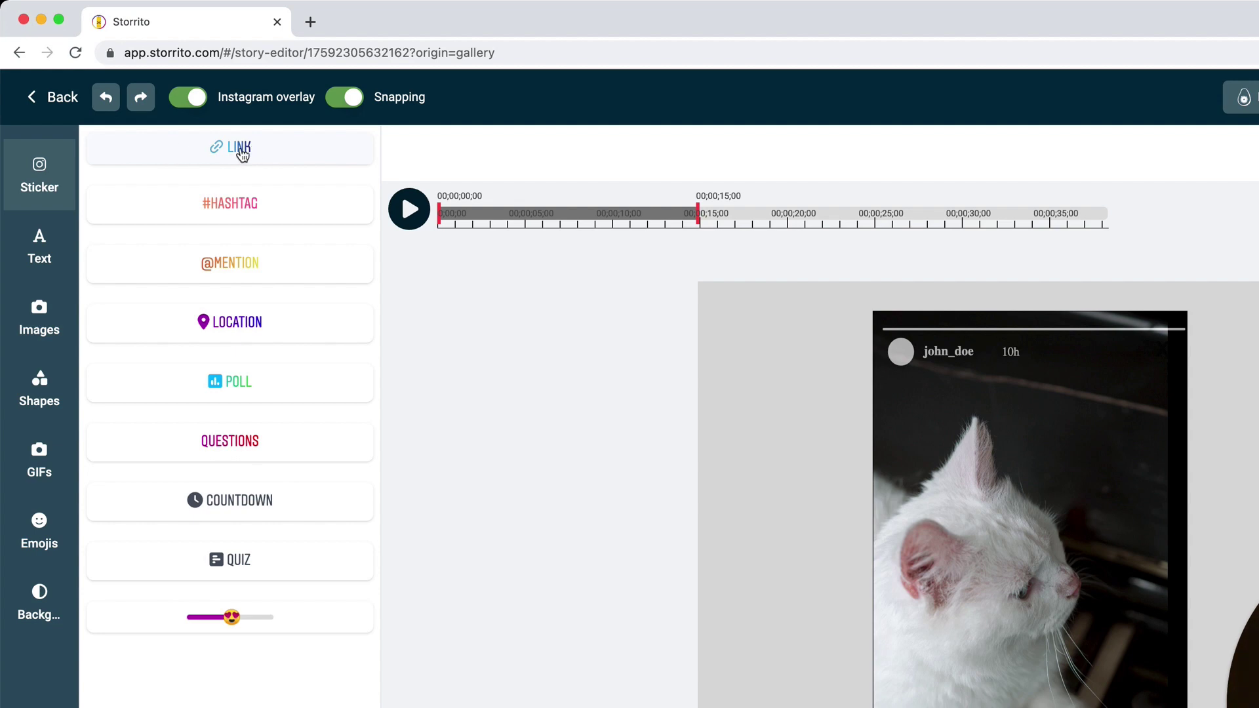
# - Add a #CAT hashtag sticker, enlarge it slightly and tilt it into the top-right corner
pyautogui.click(255, 217)
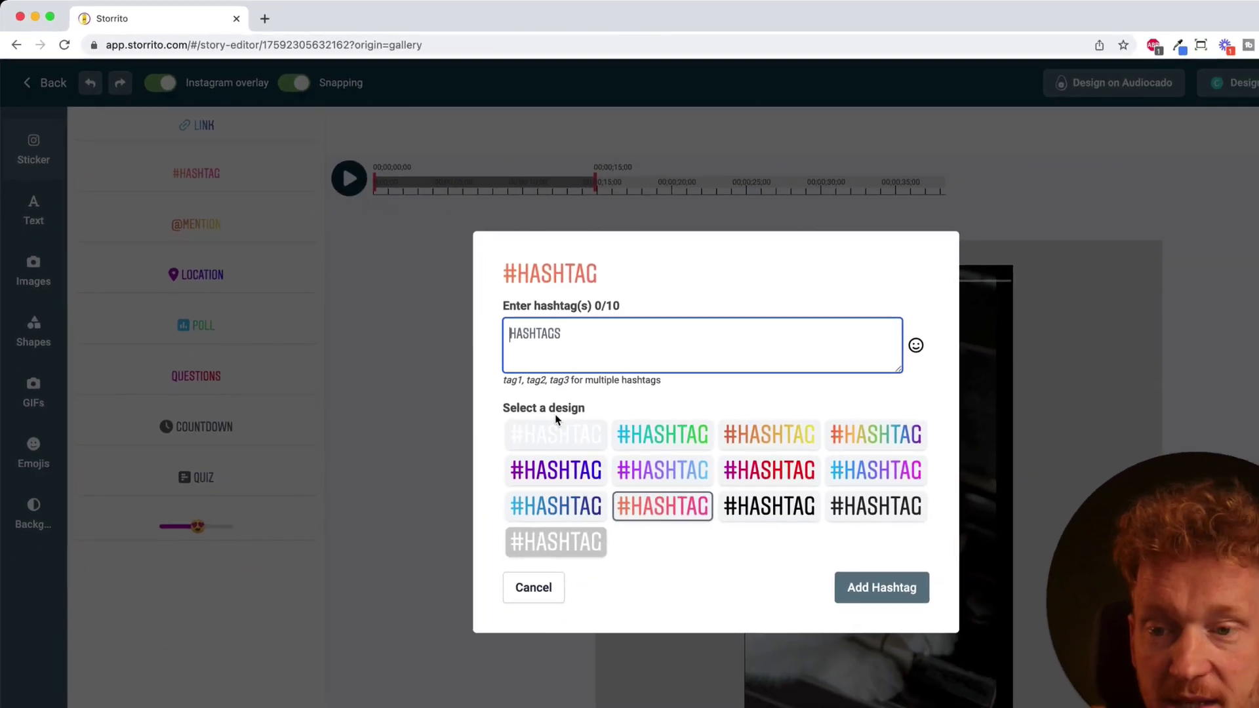
pyautogui.write('CAT')
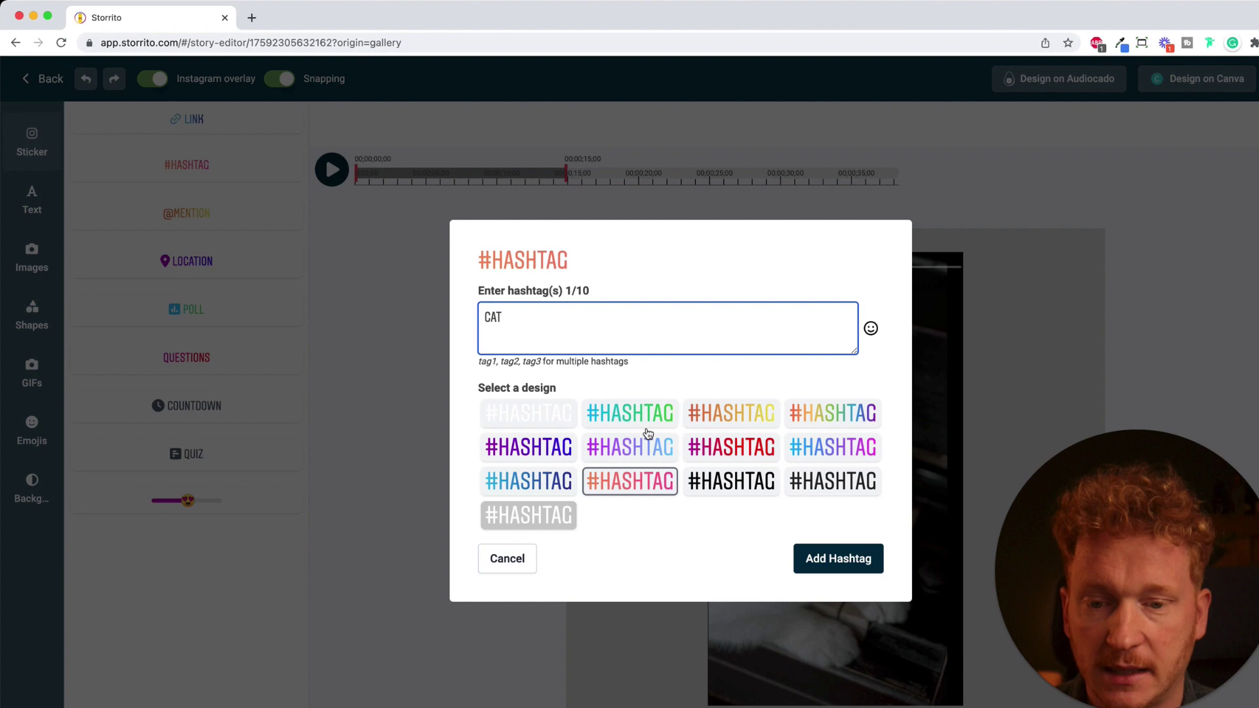
pyautogui.click(834, 561)
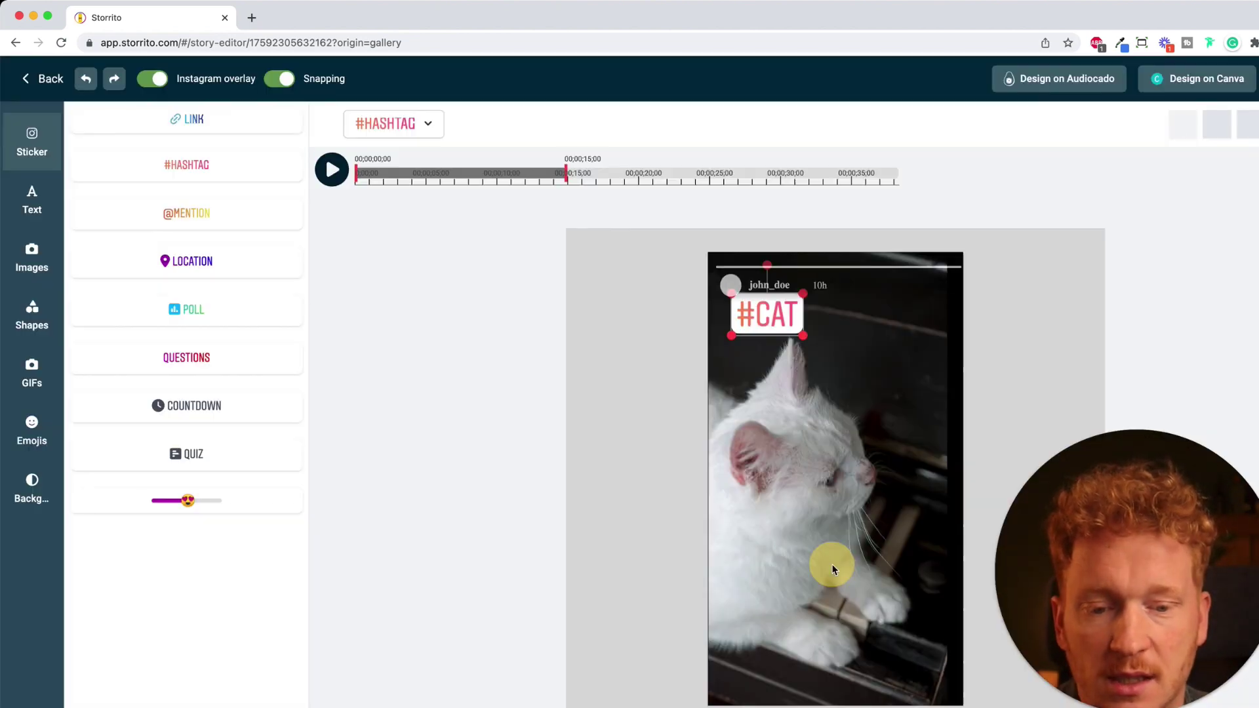
pyautogui.moveTo(751, 312); pyautogui.dragTo(891, 386)
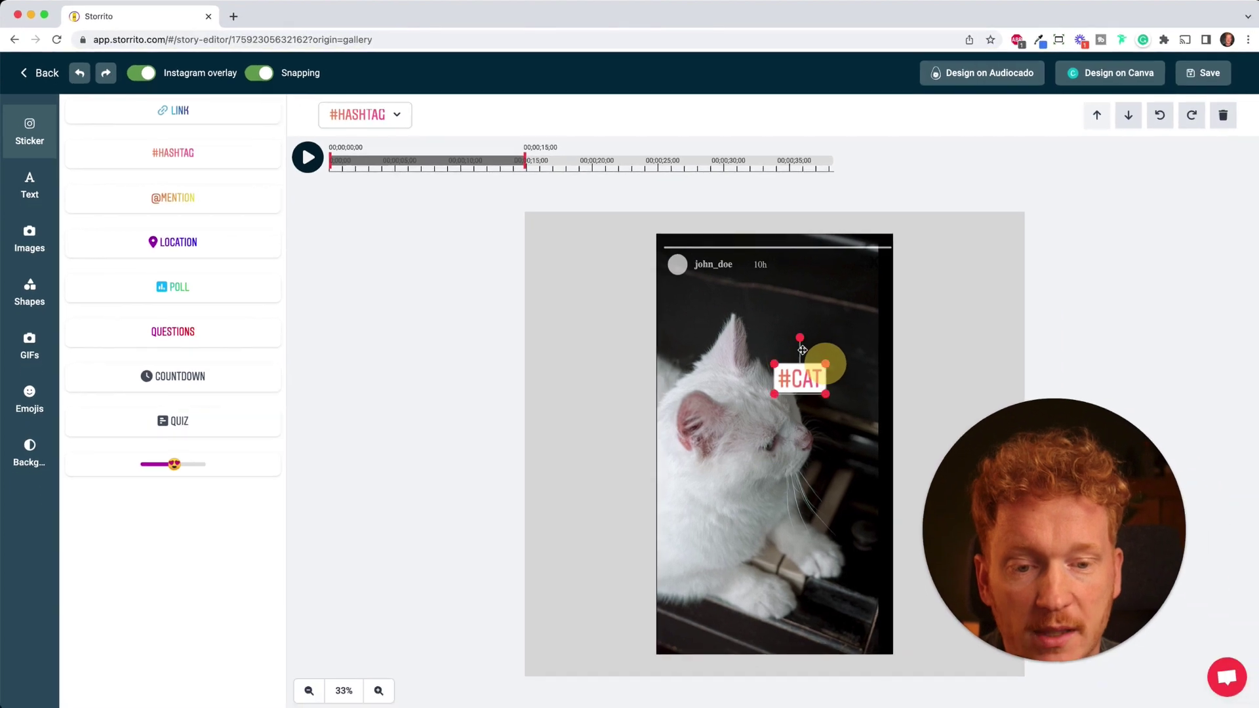
pyautogui.click(861, 368)
pyautogui.moveTo(797, 340); pyautogui.dragTo(849, 268)
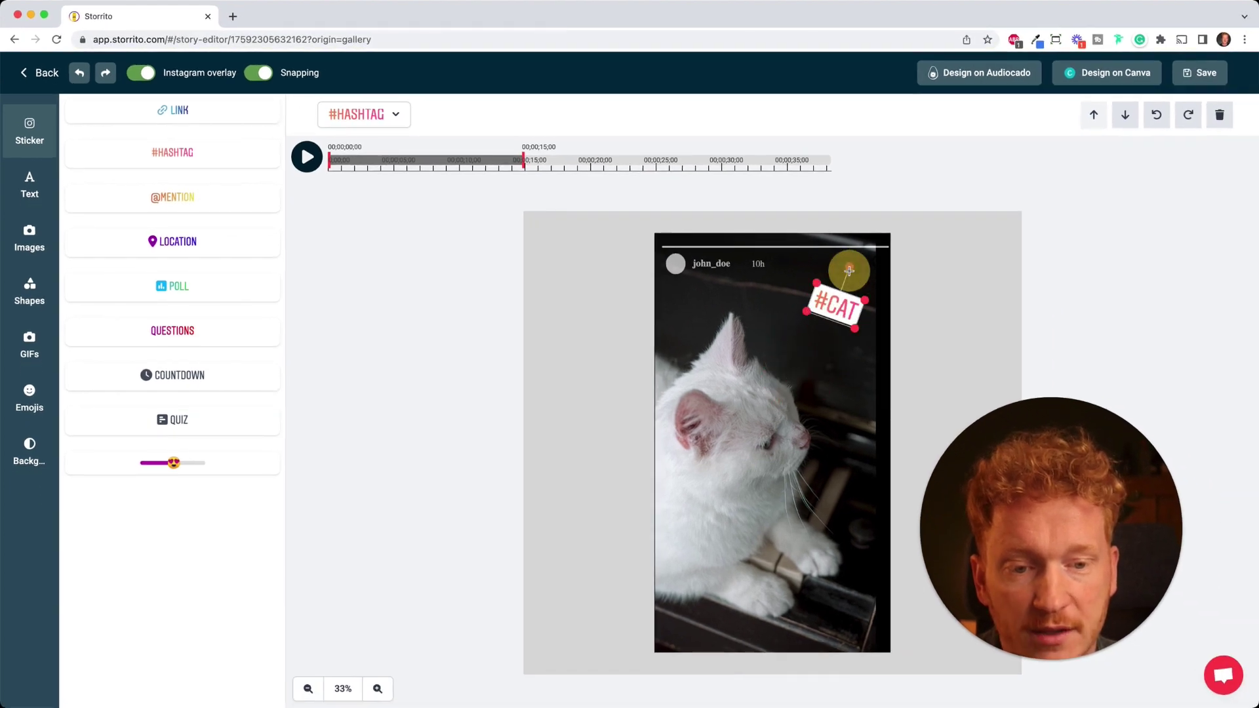
pyautogui.click(211, 118)
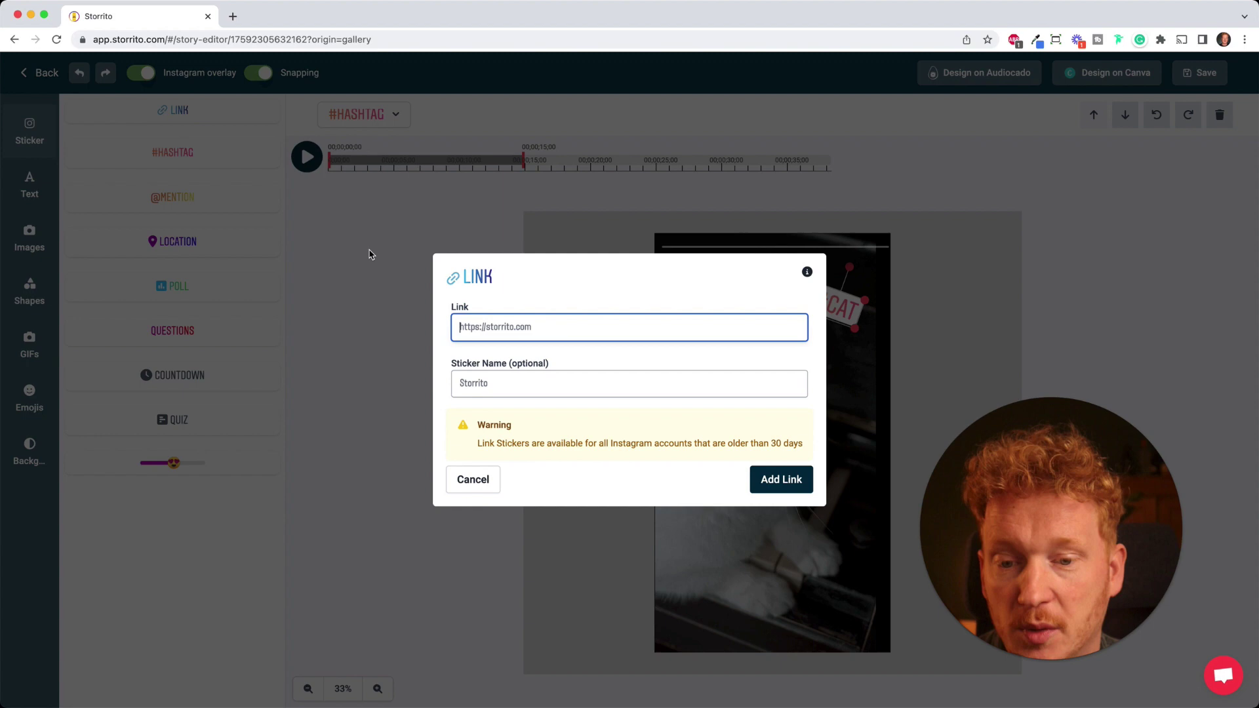
pyautogui.write('https://storrito.com/')
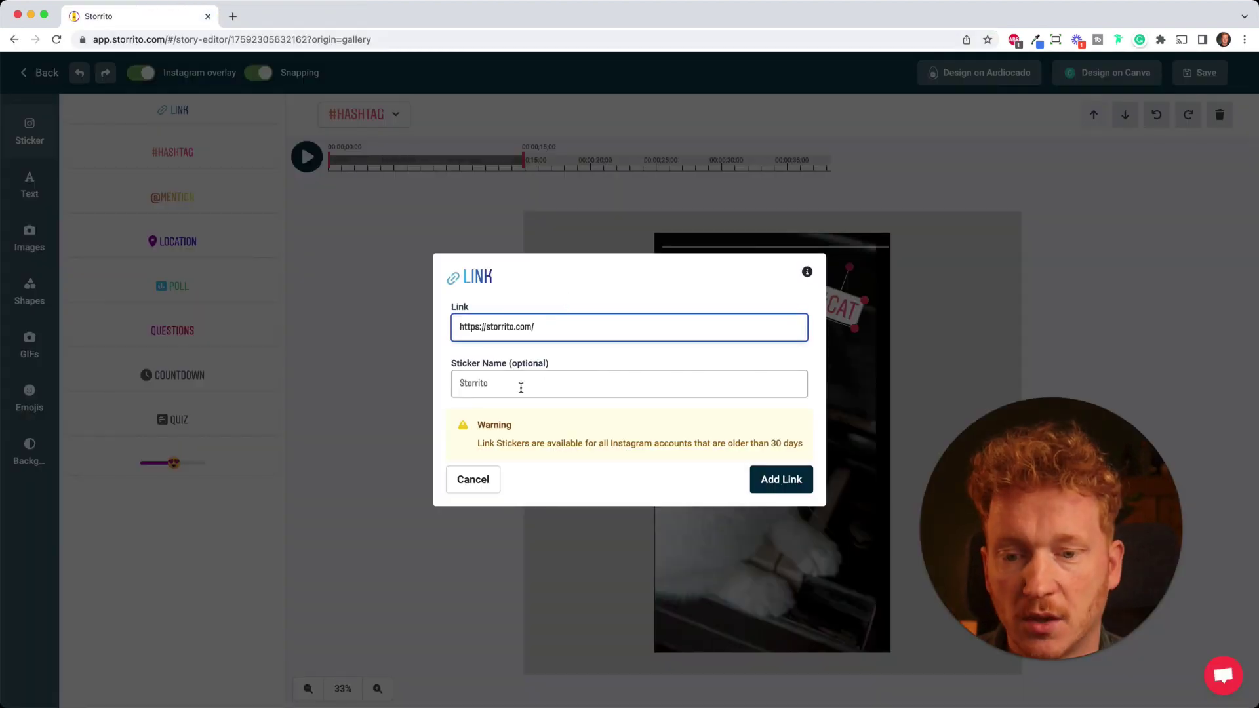
pyautogui.click(521, 388)
pyautogui.write('Storrito')
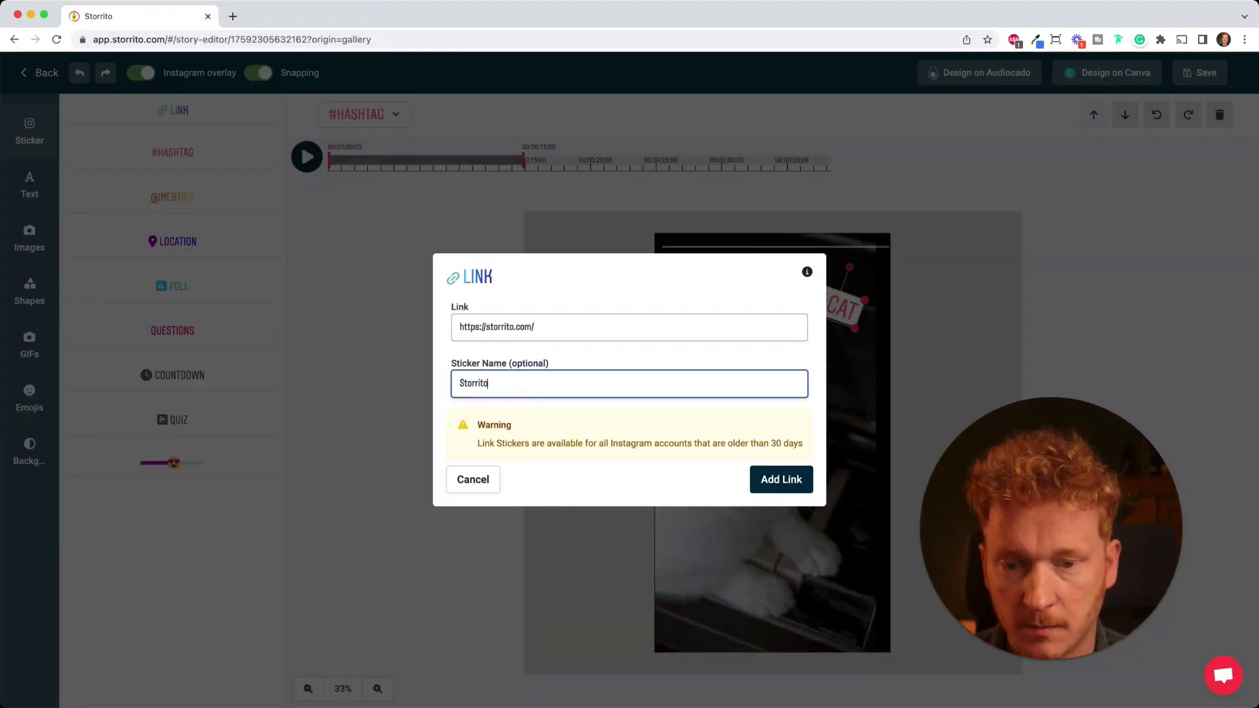
pyautogui.click(769, 481)
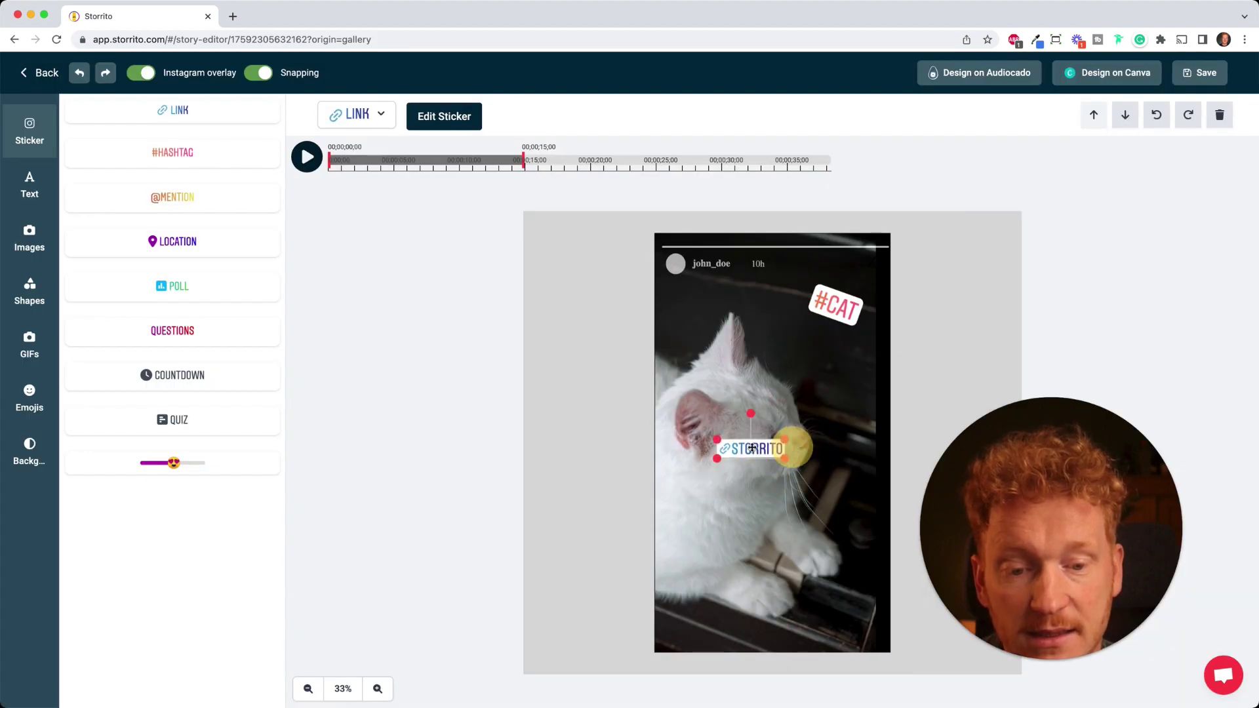
pyautogui.moveTo(787, 444); pyautogui.dragTo(814, 623)
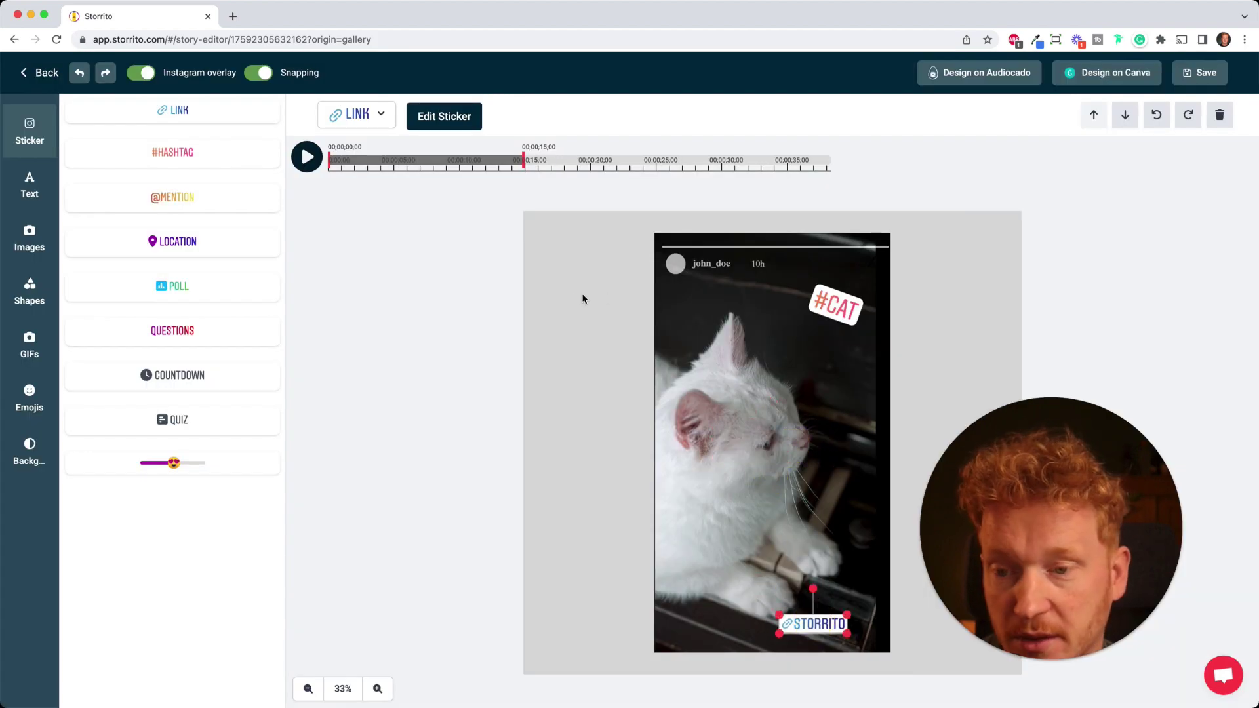
pyautogui.click(195, 335)
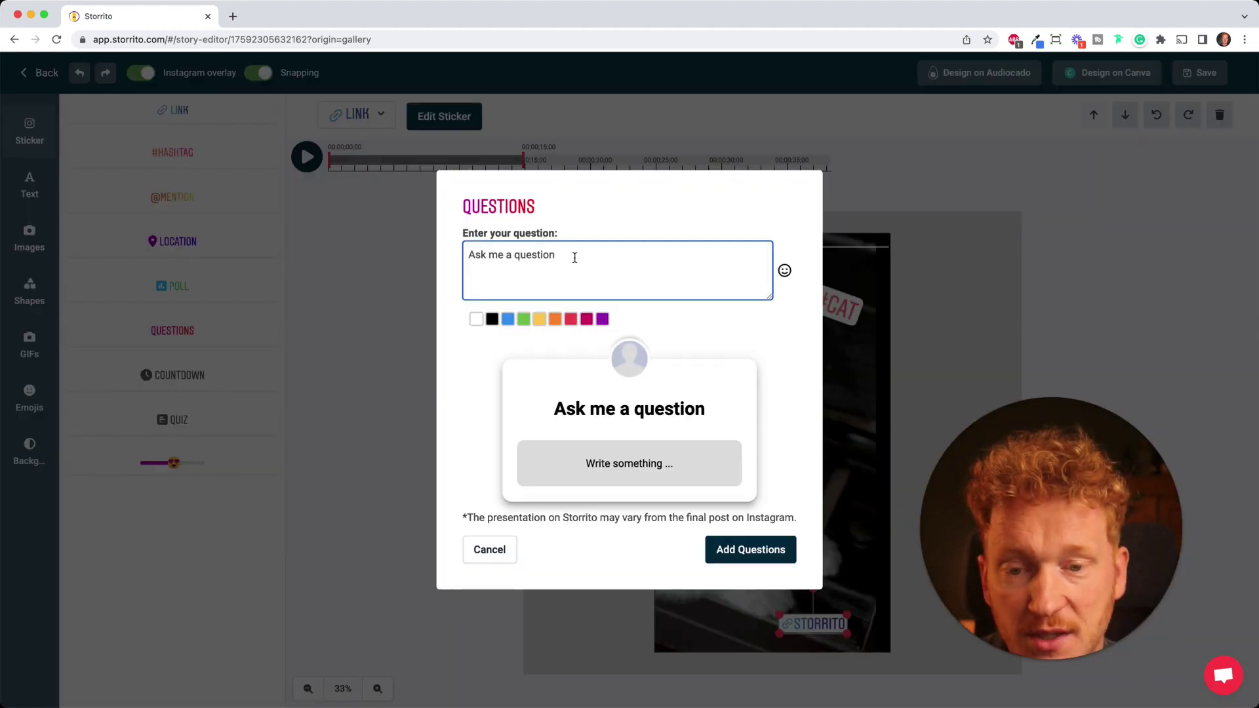
pyautogui.click(502, 550)
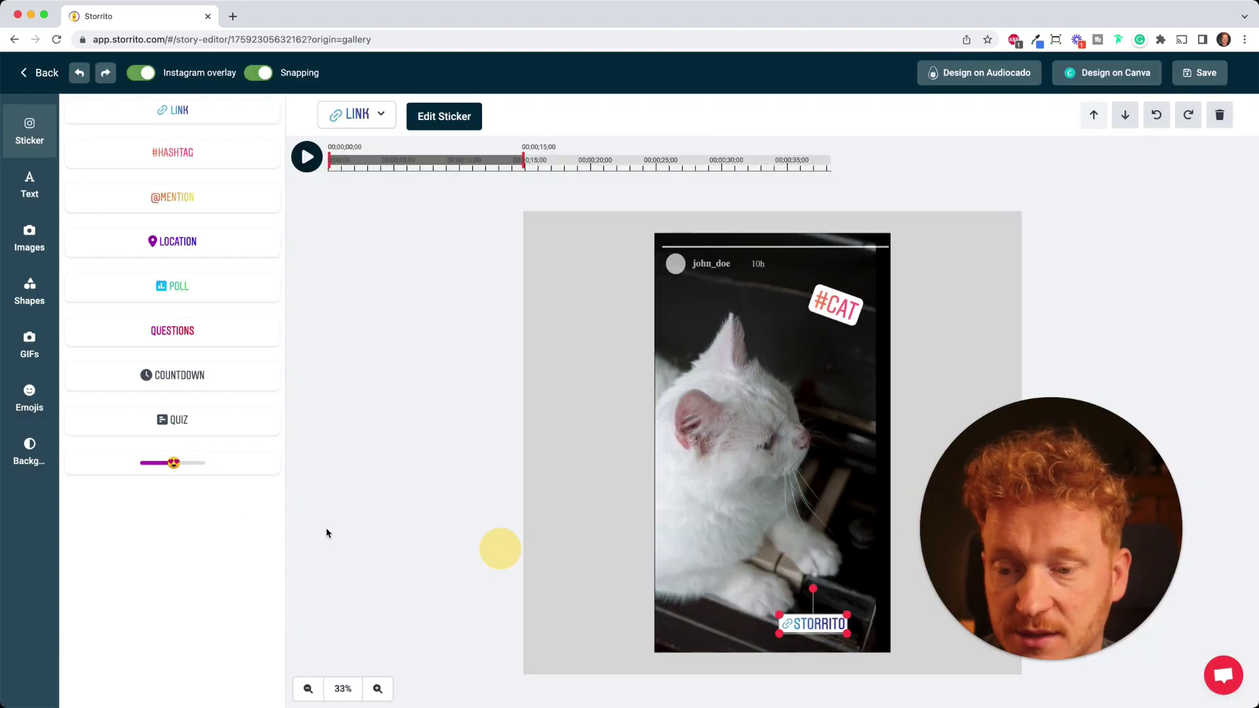
pyautogui.click(191, 464)
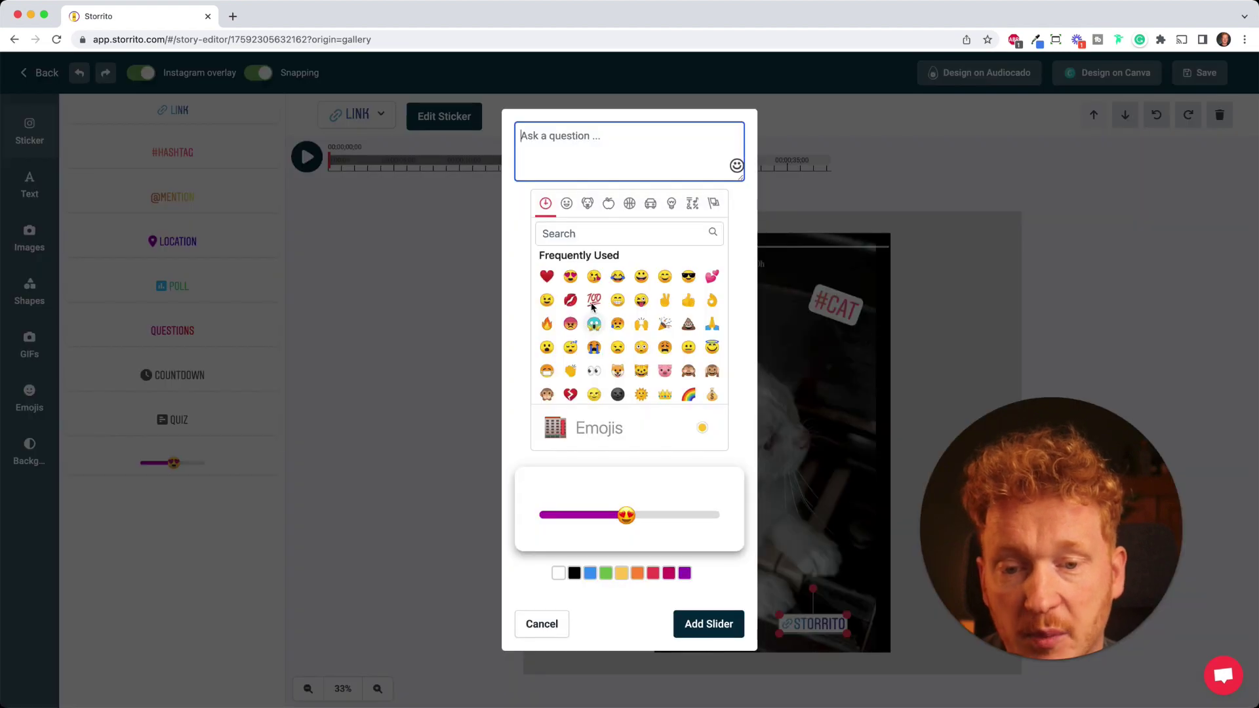
pyautogui.scroll(-3, 587, 355)
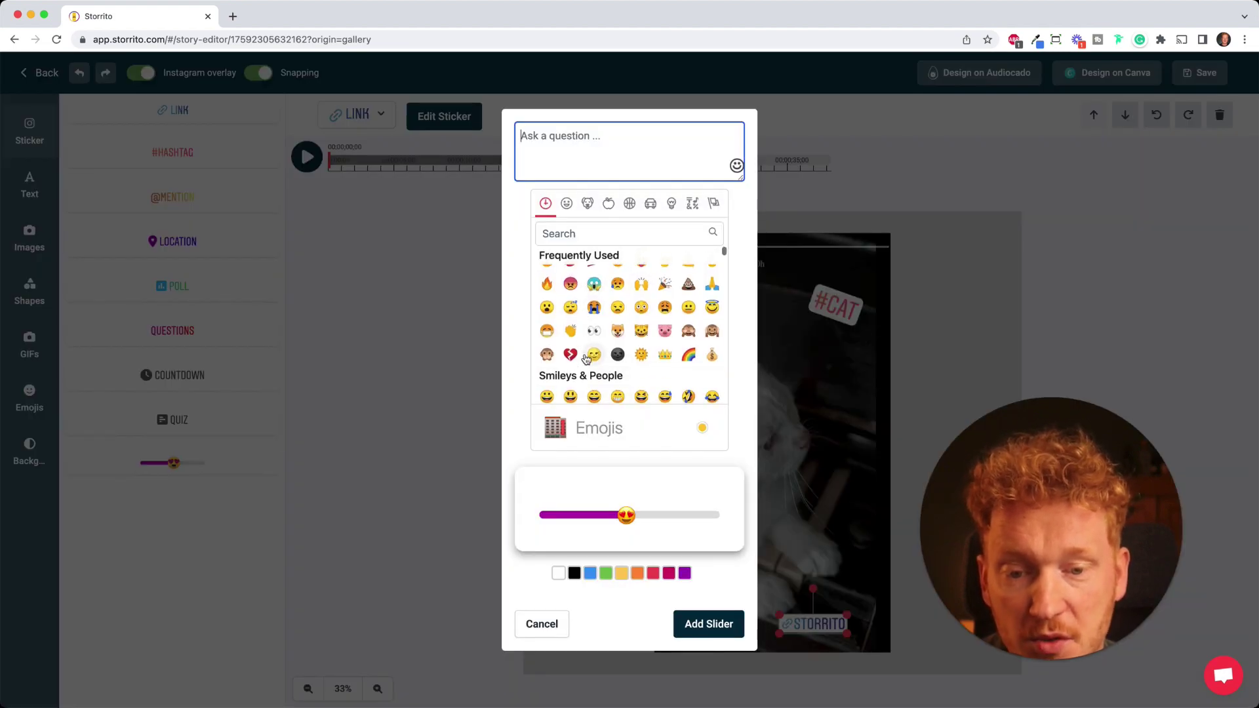
pyautogui.scroll(3, 664, 339)
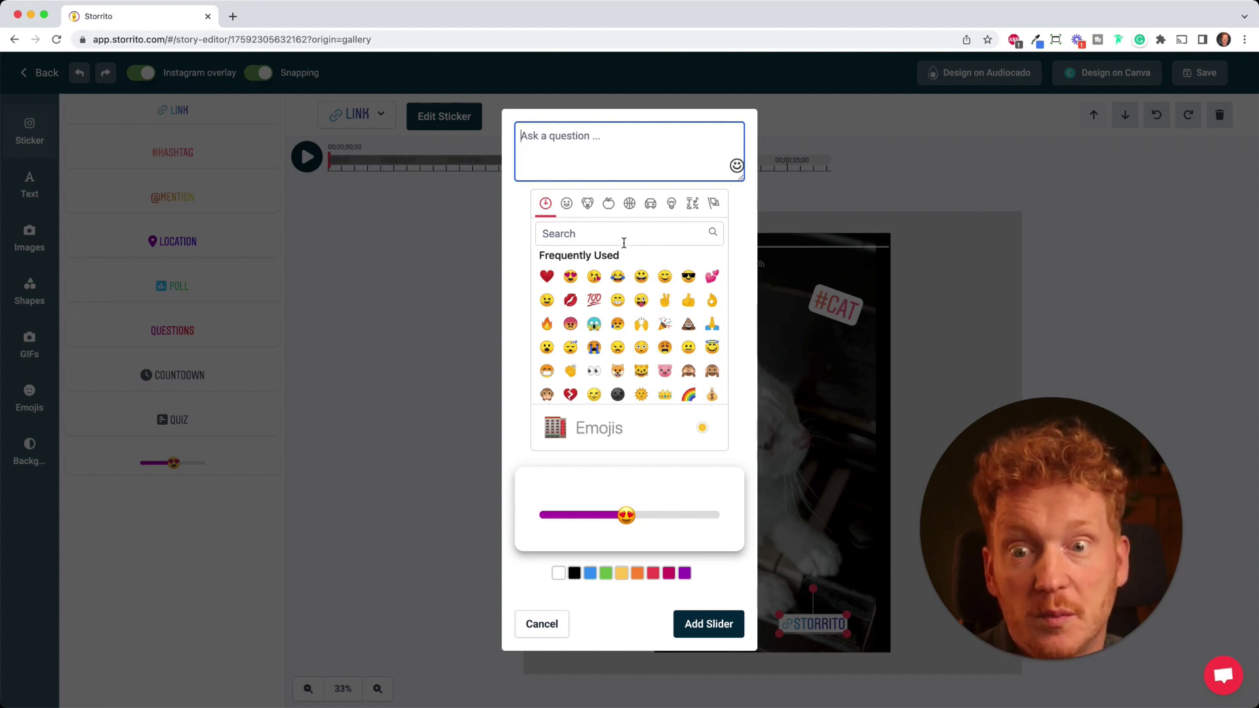
pyautogui.click(535, 623)
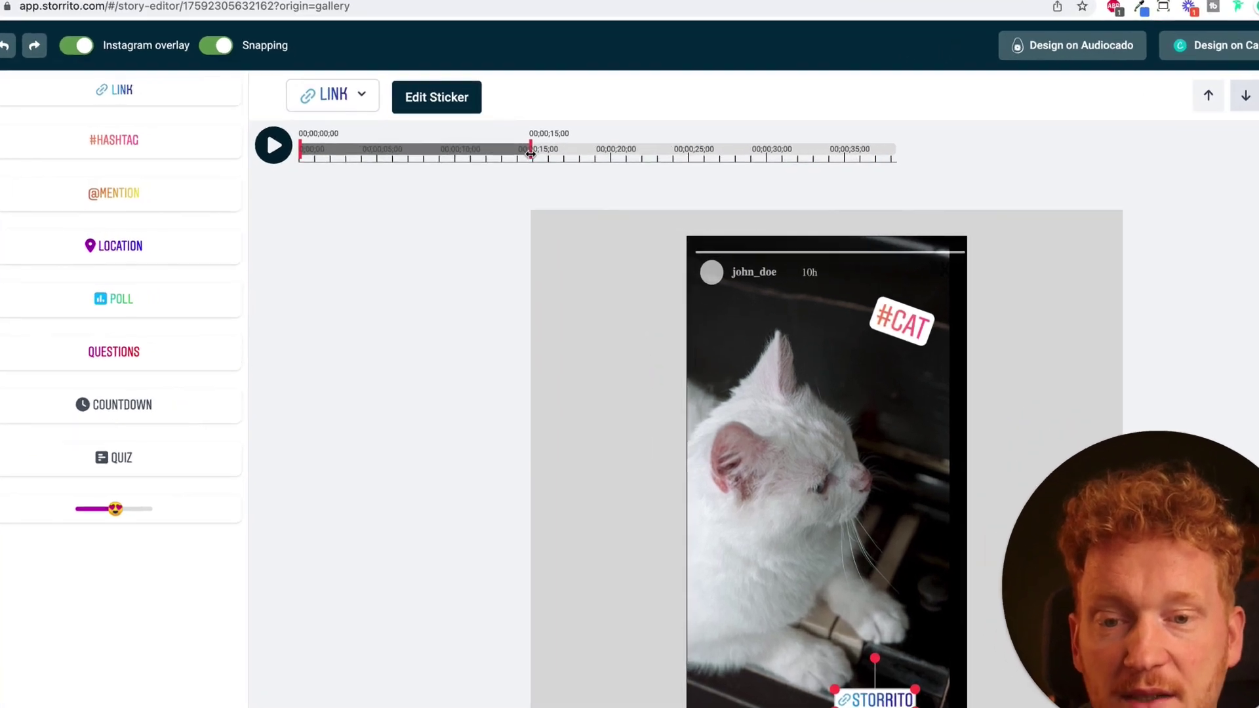
# - Extend the clip's end handle so the video plays to 00;00;38;30
pyautogui.moveTo(531, 152); pyautogui.dragTo(948, 151)
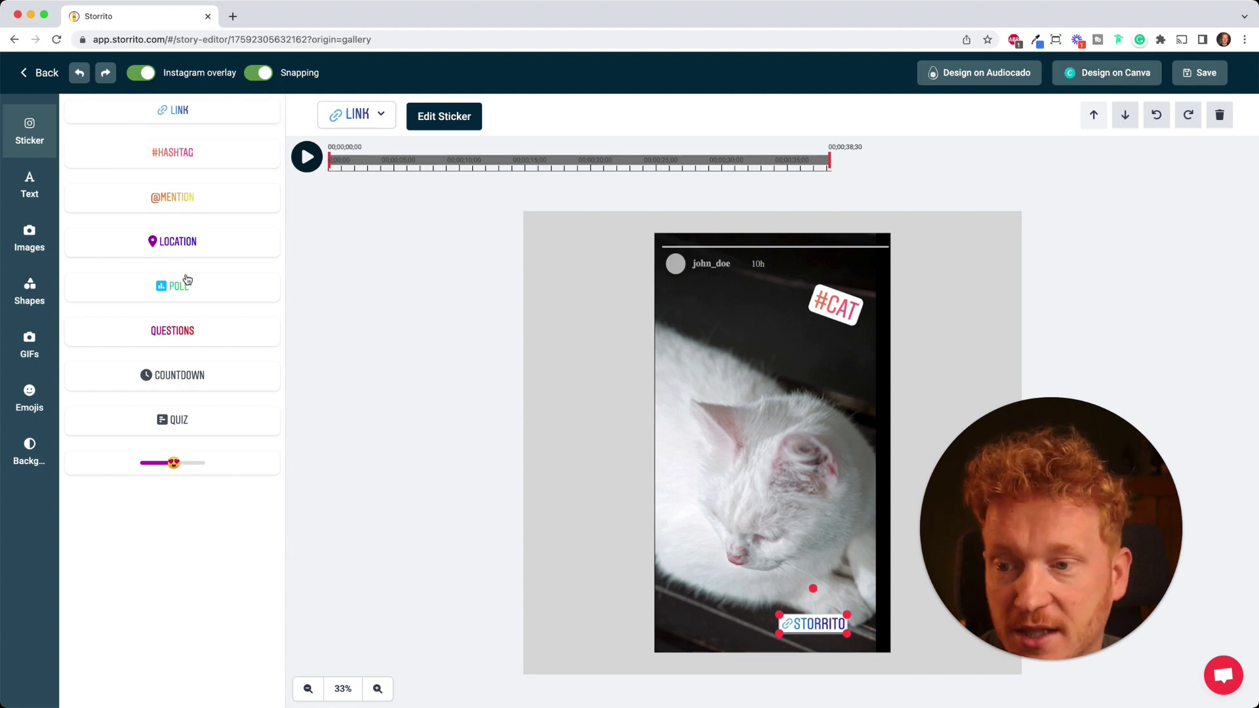
pyautogui.click(33, 187)
pyautogui.click(28, 244)
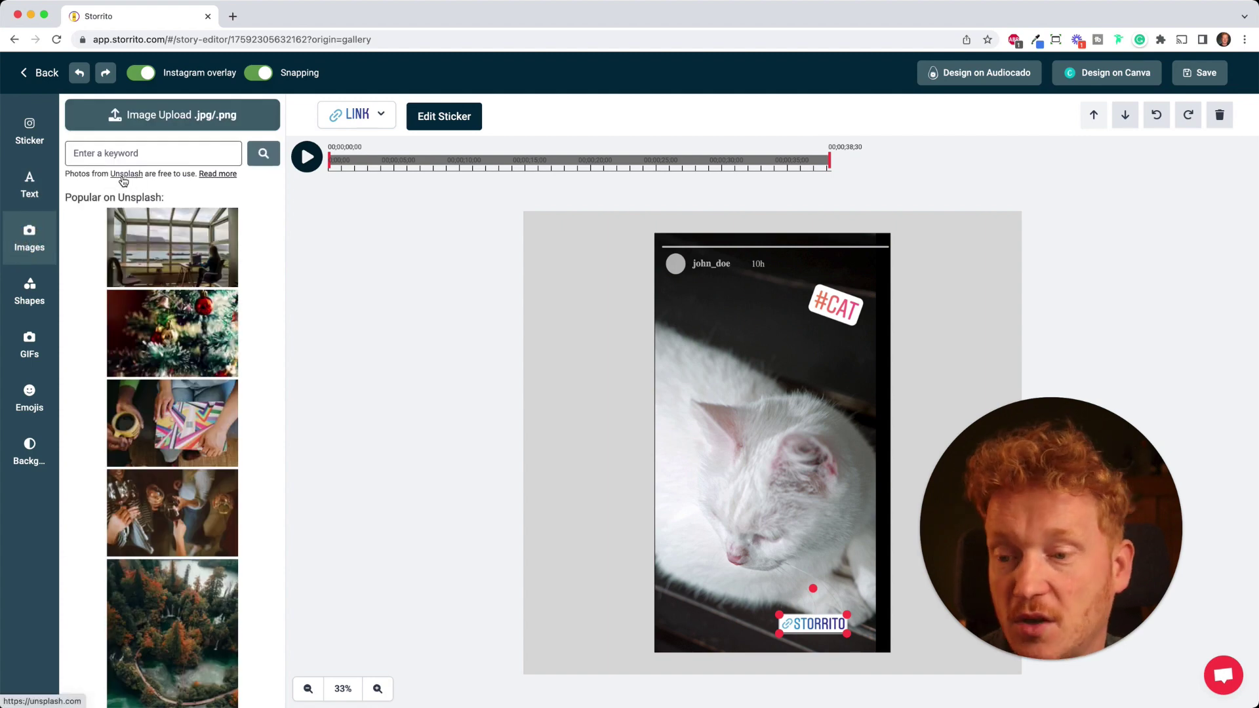
pyautogui.click(29, 344)
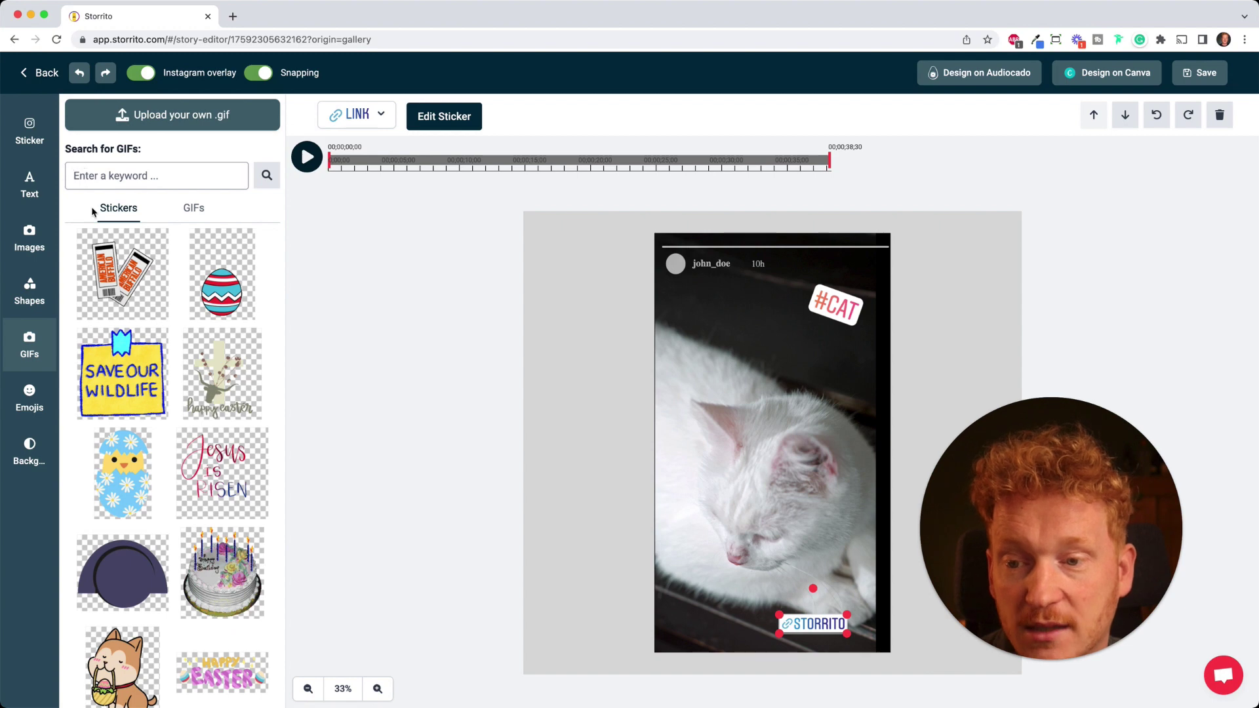
pyautogui.click(28, 396)
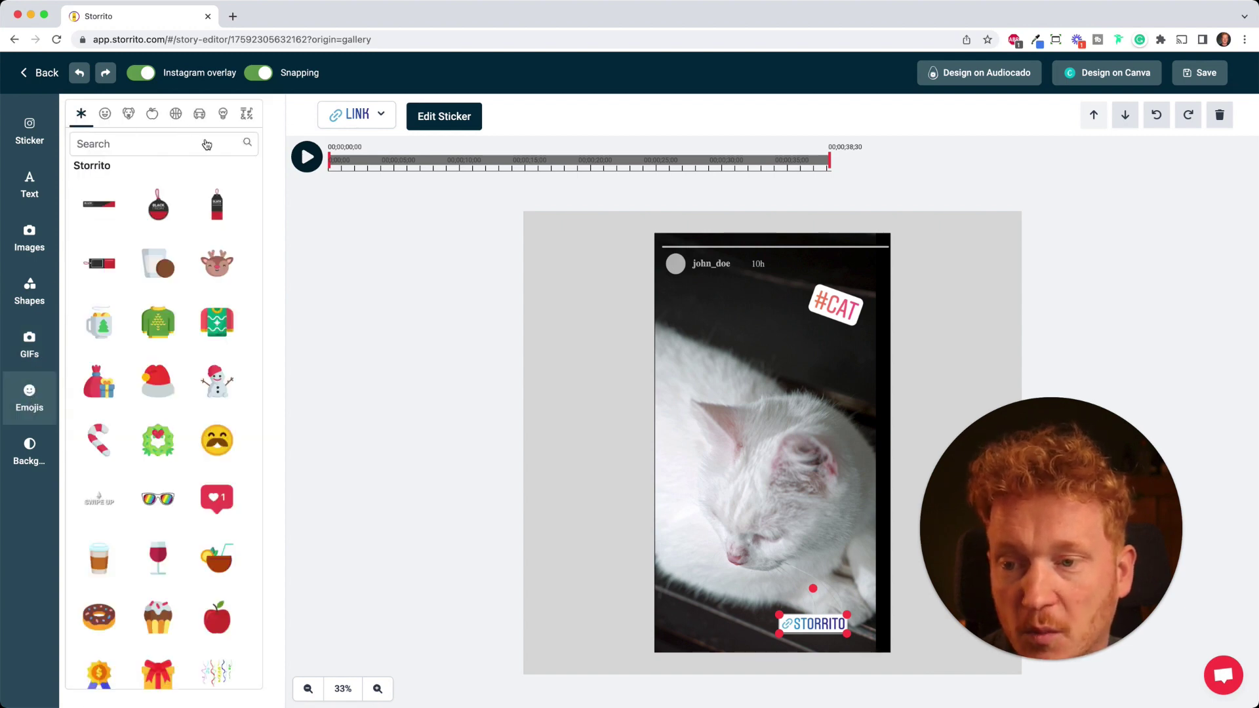
pyautogui.click(30, 130)
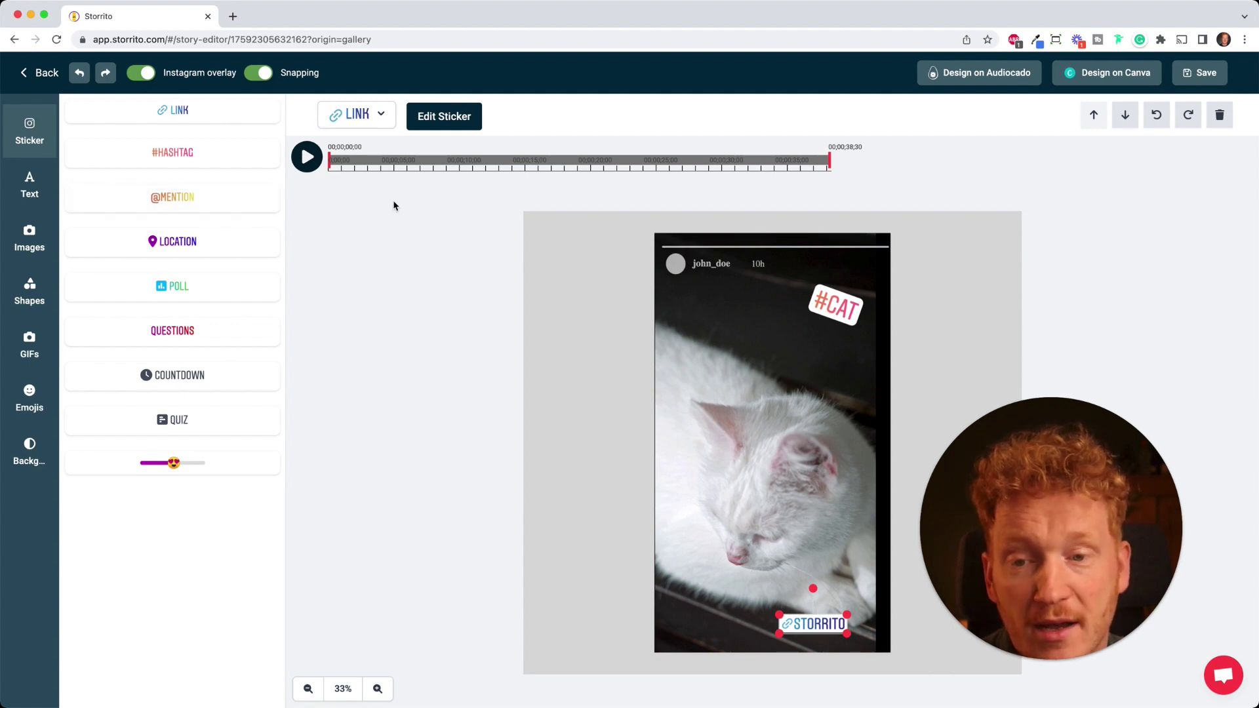
# - Play and stop a preview of the cat story, then save it back to the Gallery
pyautogui.click(316, 165)
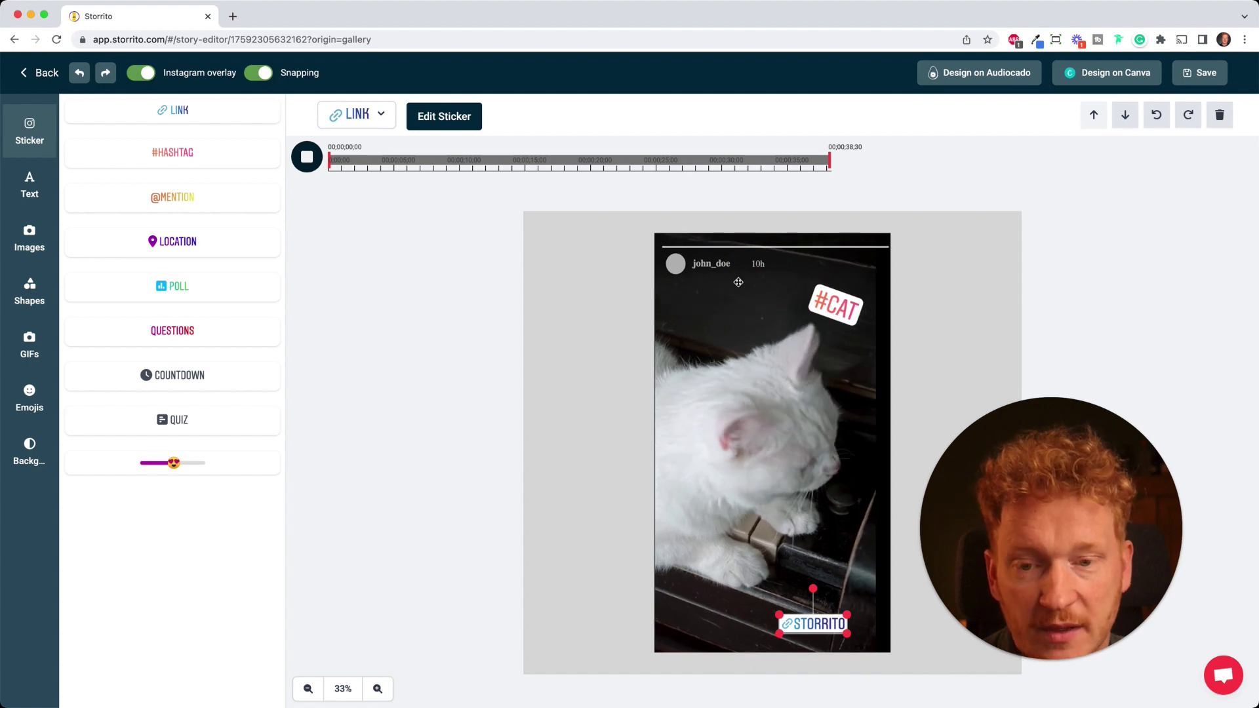
pyautogui.click(306, 157)
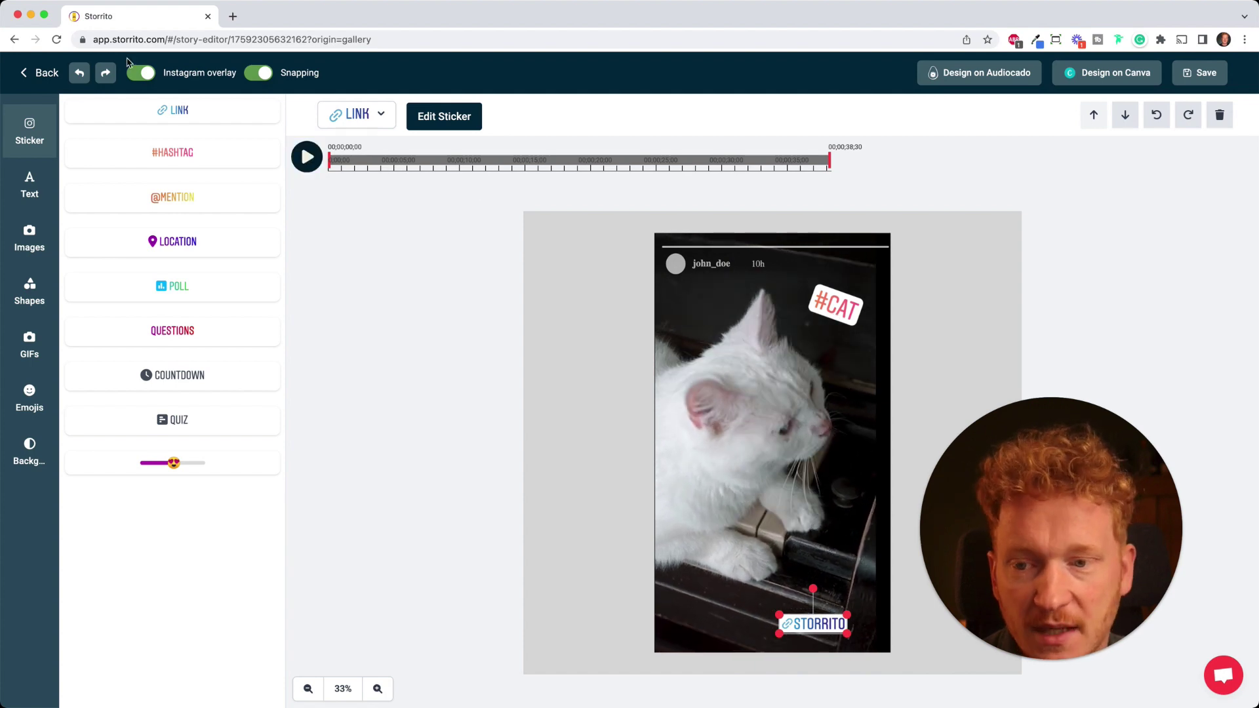
pyautogui.click(1206, 72)
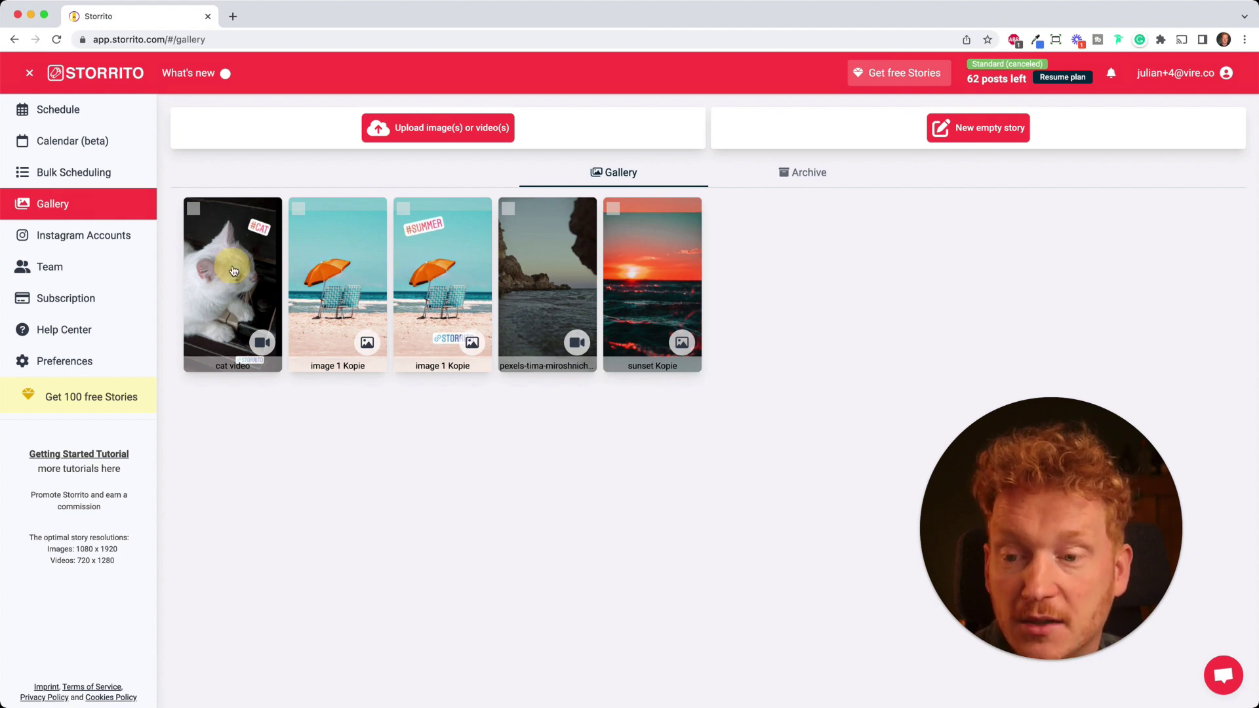
# - Open Post / schedule for the cat video and check which Instagram account is selected
pyautogui.click(233, 271)
pyautogui.click(668, 319)
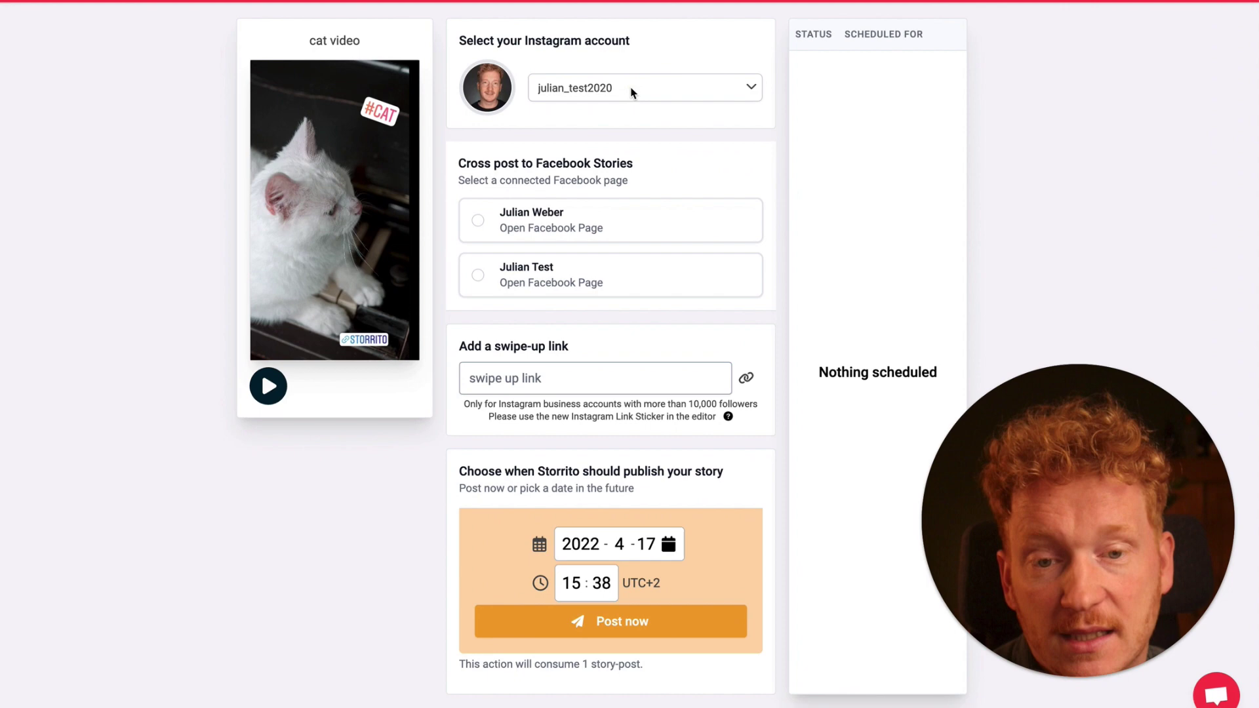
pyautogui.click(720, 165)
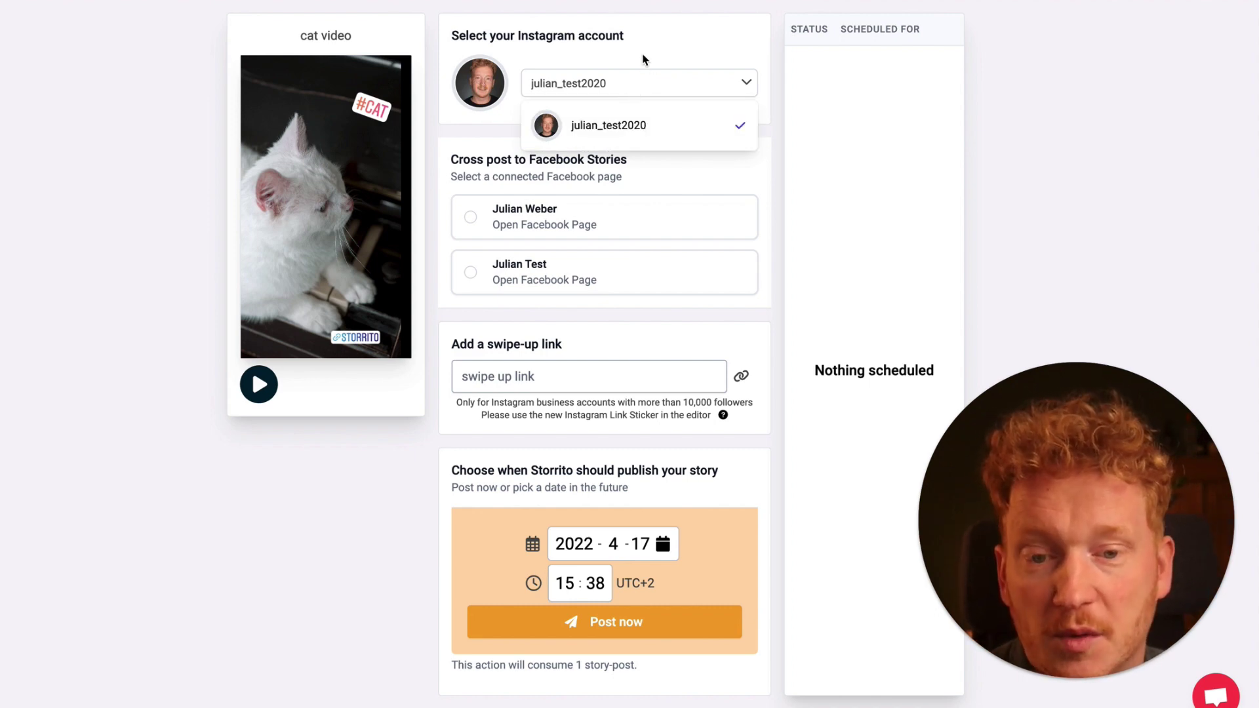
pyautogui.click(684, 58)
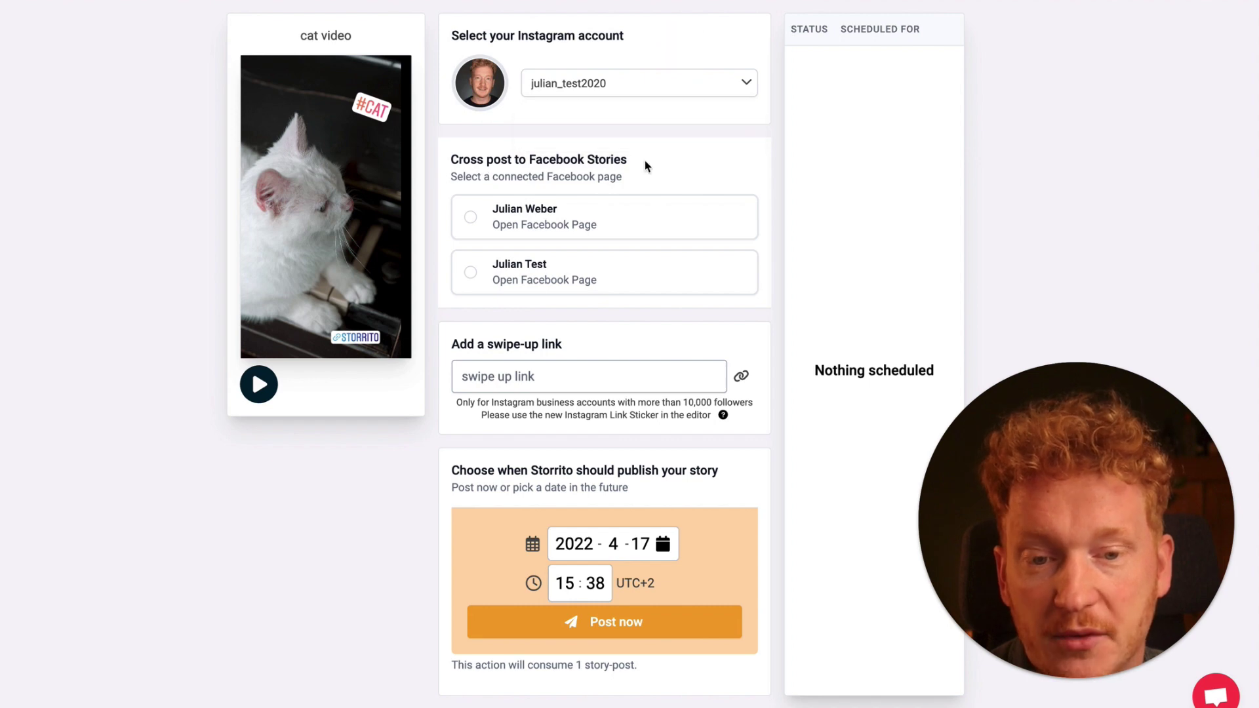
# - Select the second Facebook page for Stories cross-posting, noting its 10,000-follower requirement, and open the calendar
pyautogui.click(471, 274)
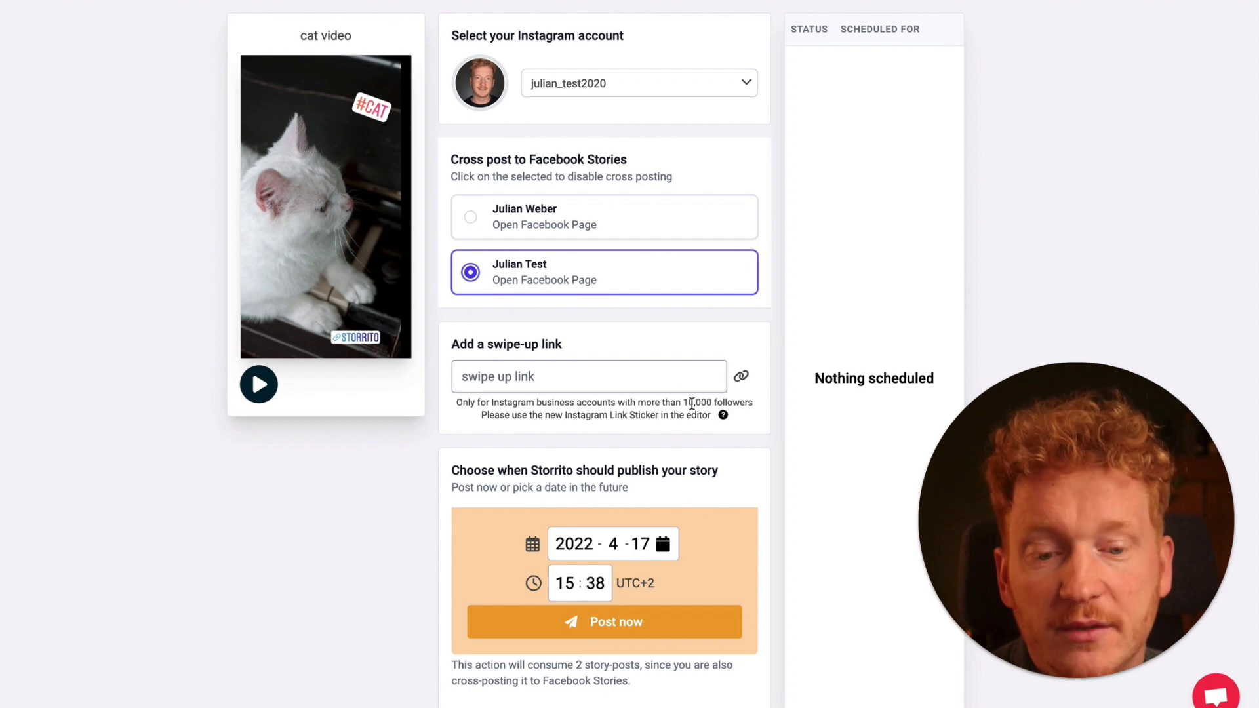
pyautogui.moveTo(684, 404); pyautogui.dragTo(756, 408)
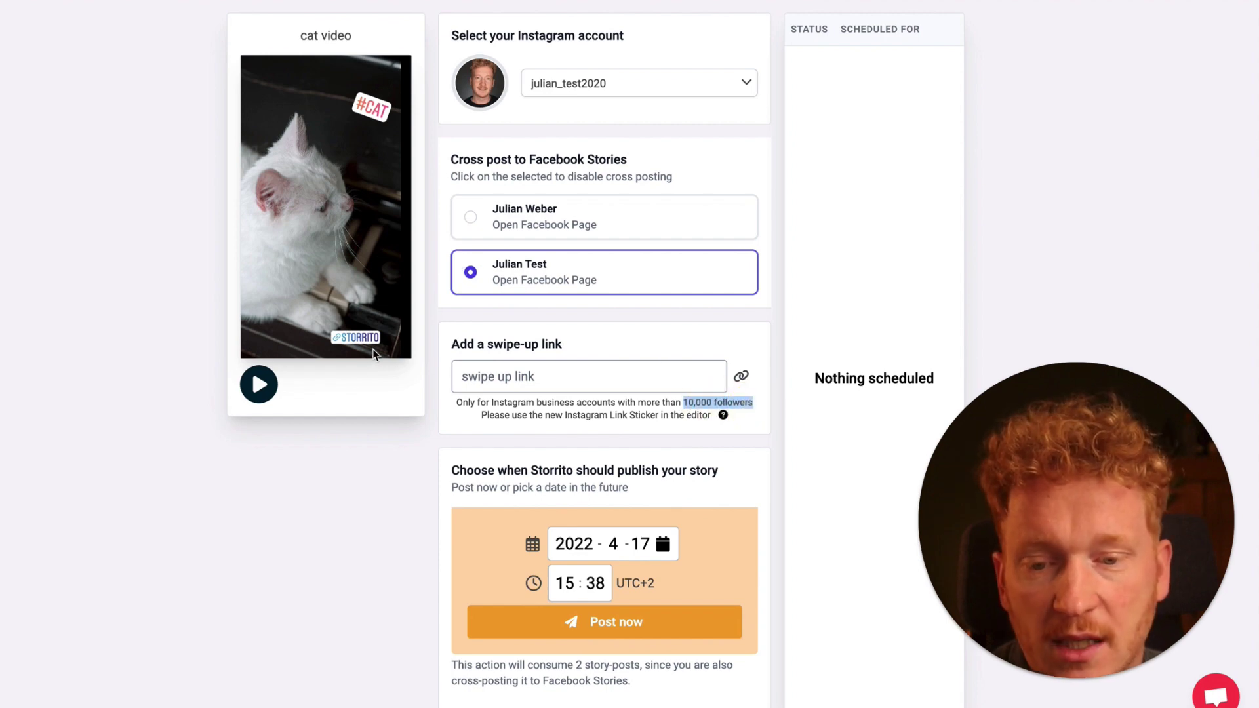
pyautogui.scroll(-1, 598, 417)
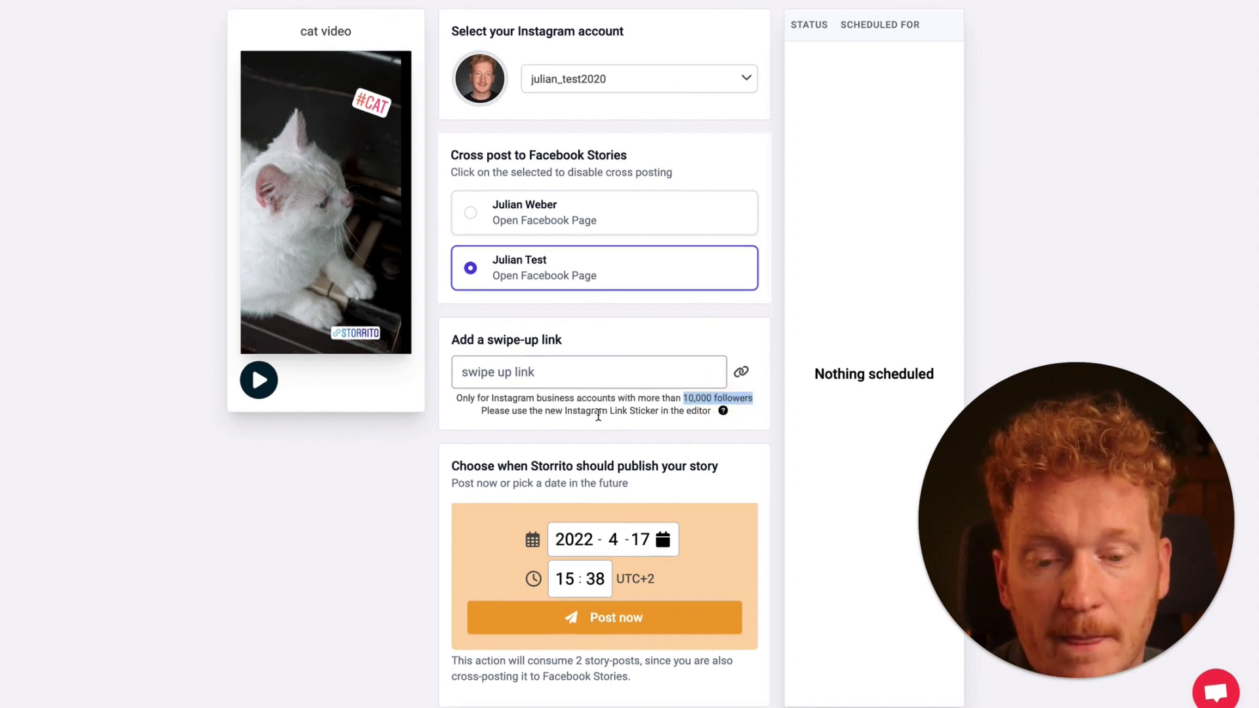
pyautogui.scroll(1, 598, 416)
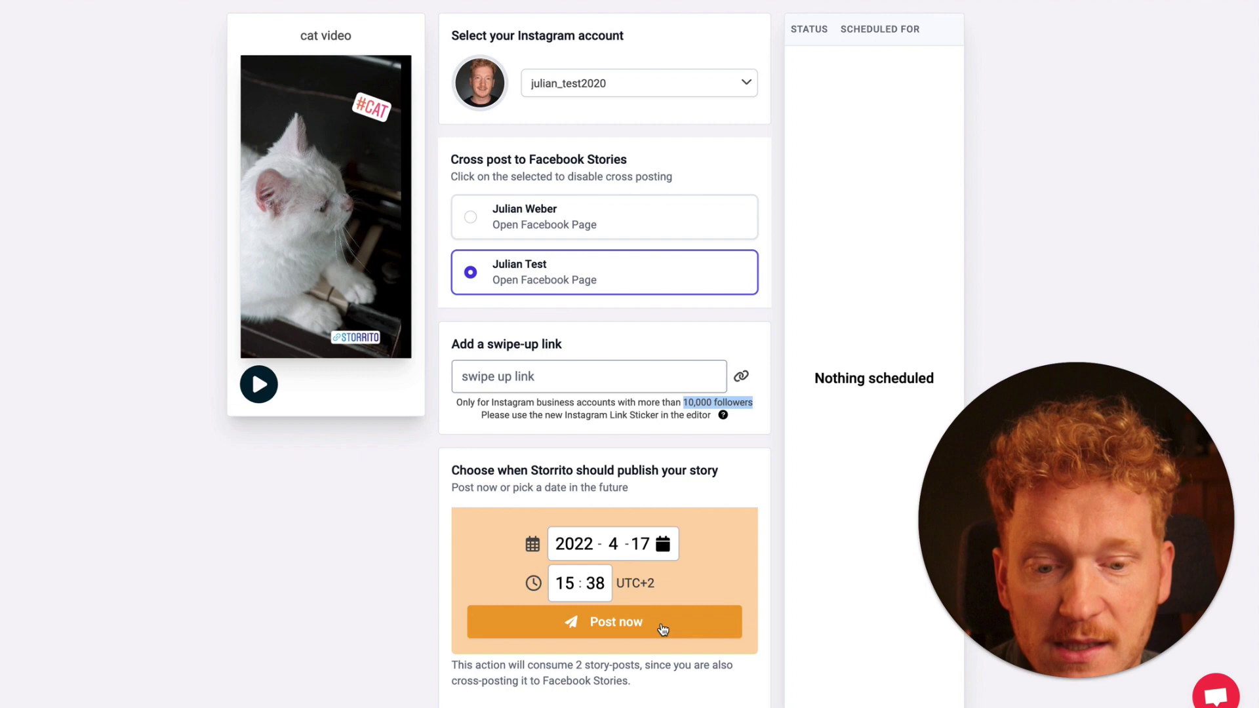
pyautogui.click(663, 549)
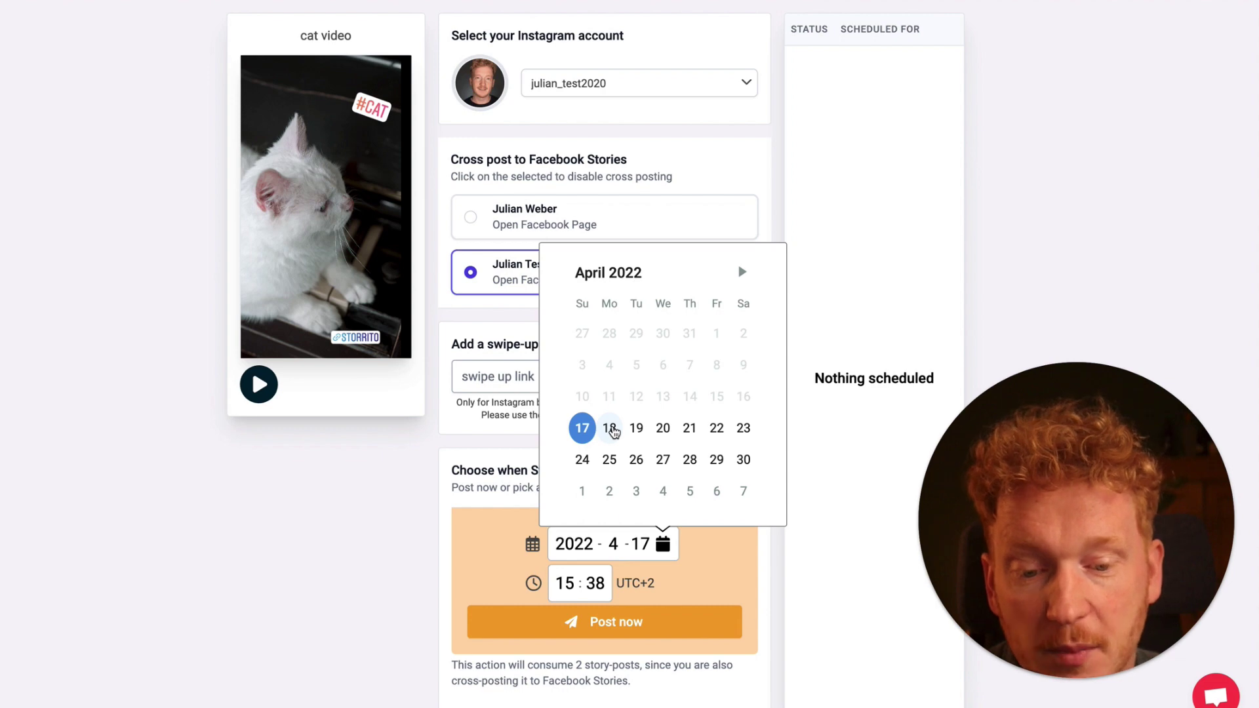
# - Pick 18 April 2022, set the time to 10:00, and schedule the story
pyautogui.click(611, 428)
pyautogui.click(564, 583)
pyautogui.scroll(-2, 575, 649)
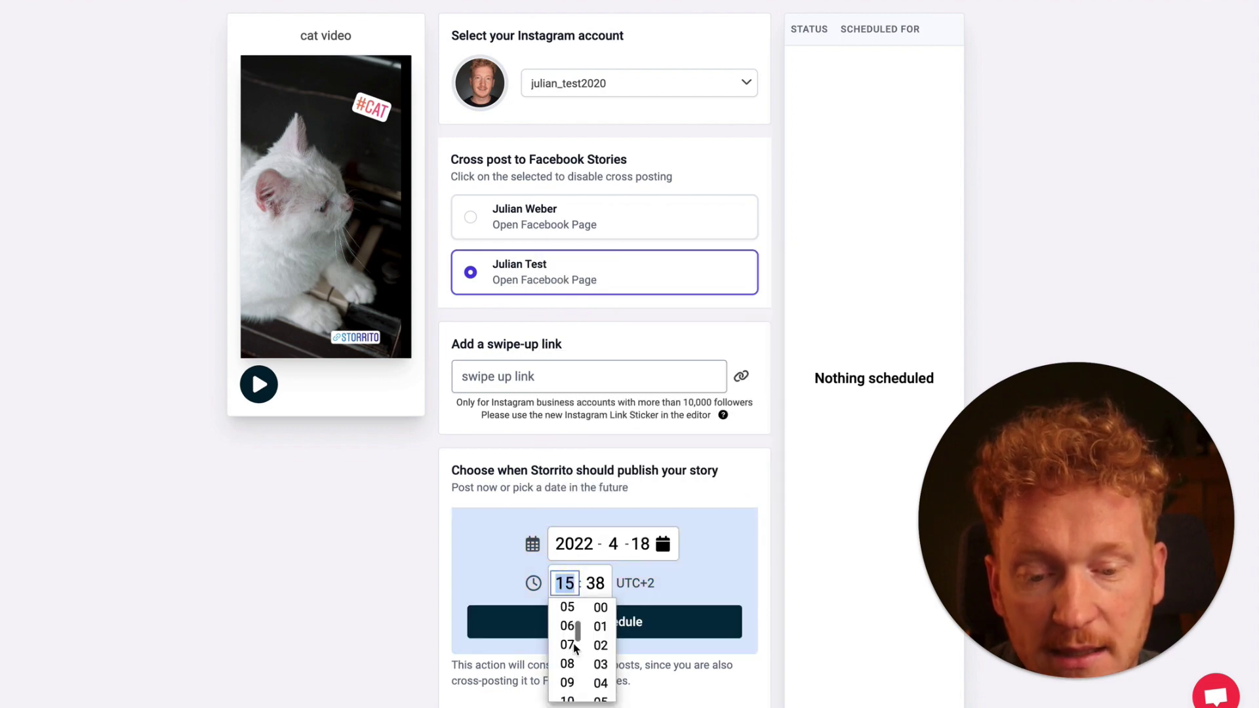
pyautogui.scroll(-1, 574, 649)
pyautogui.click(565, 642)
pyautogui.click(601, 609)
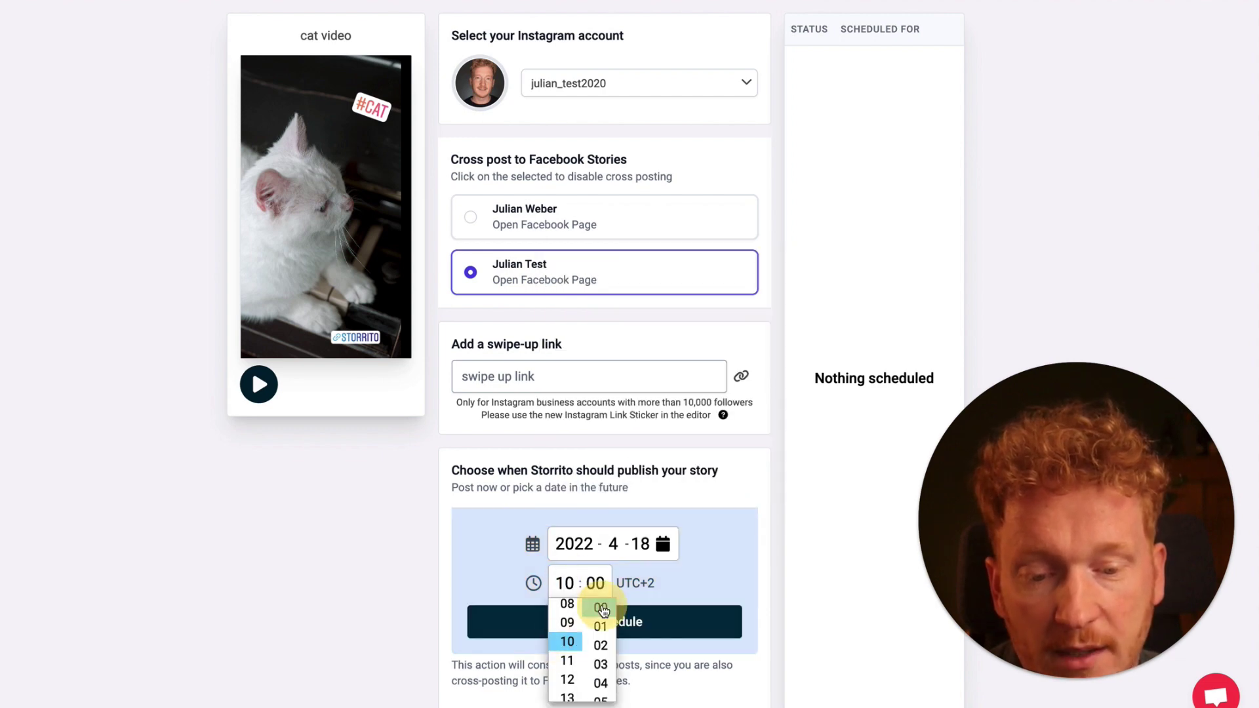
pyautogui.click(674, 591)
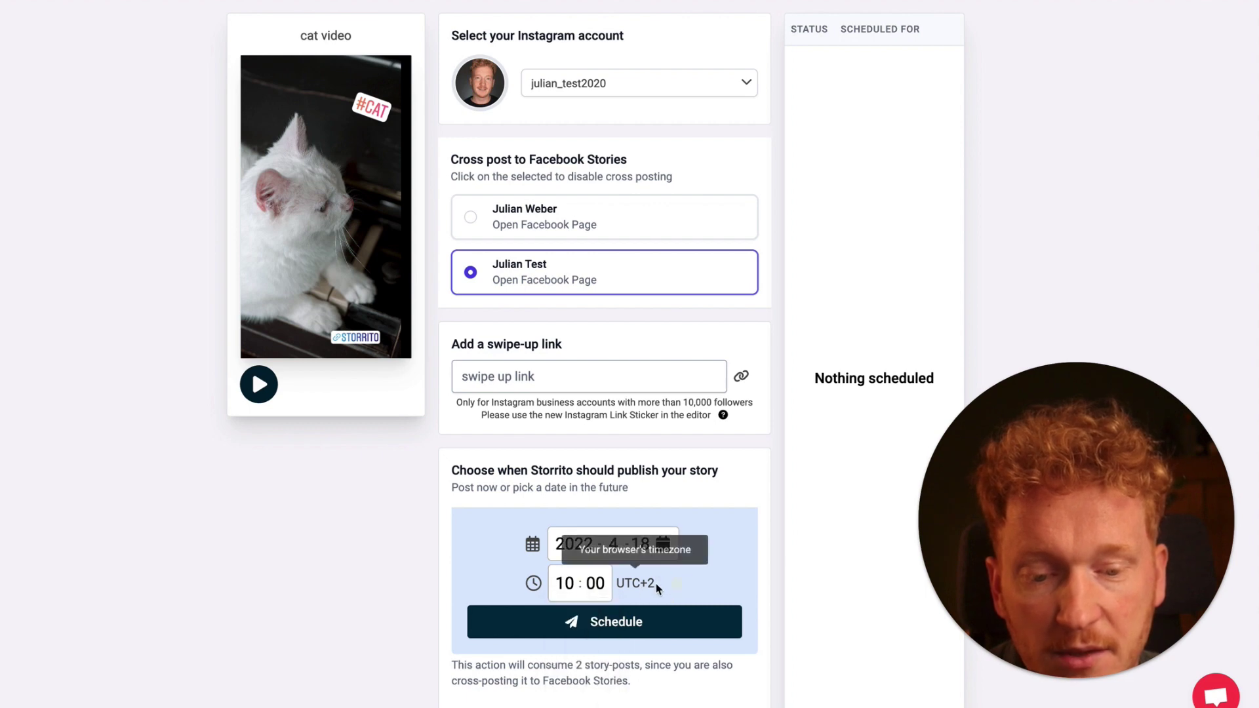
pyautogui.click(649, 630)
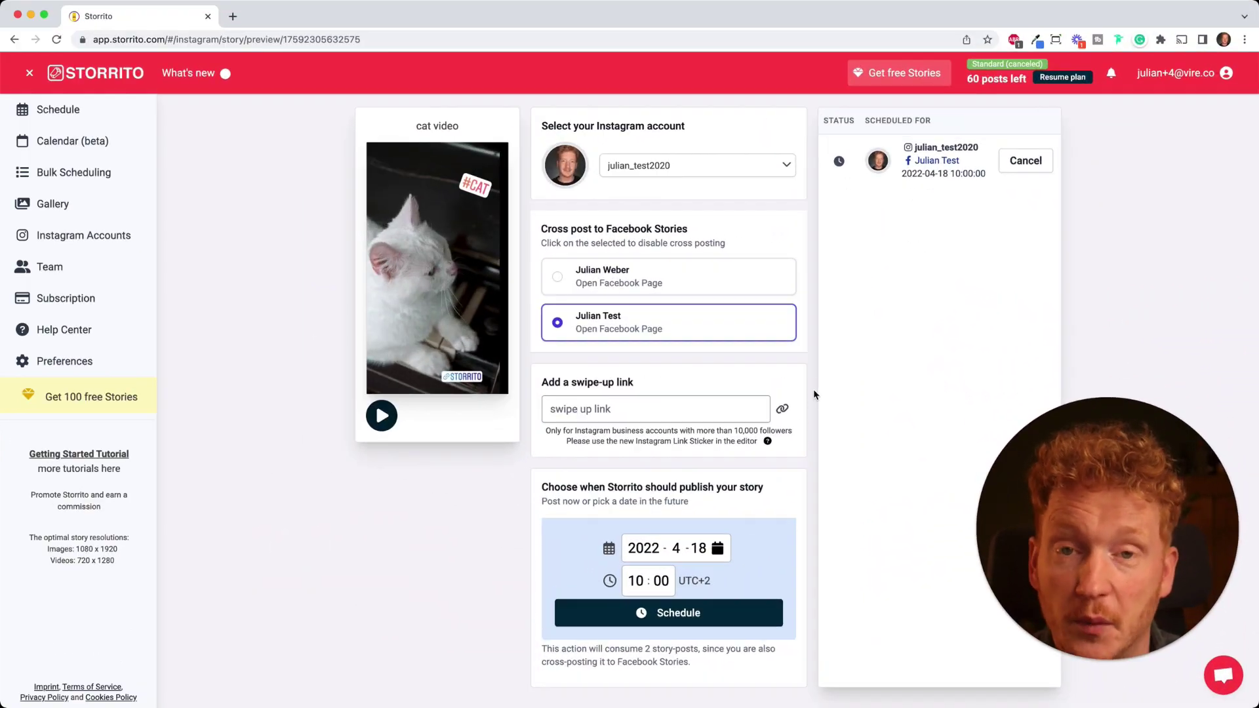
# - Set the story's posting date to 17 April and the hour to 15
pyautogui.click(717, 549)
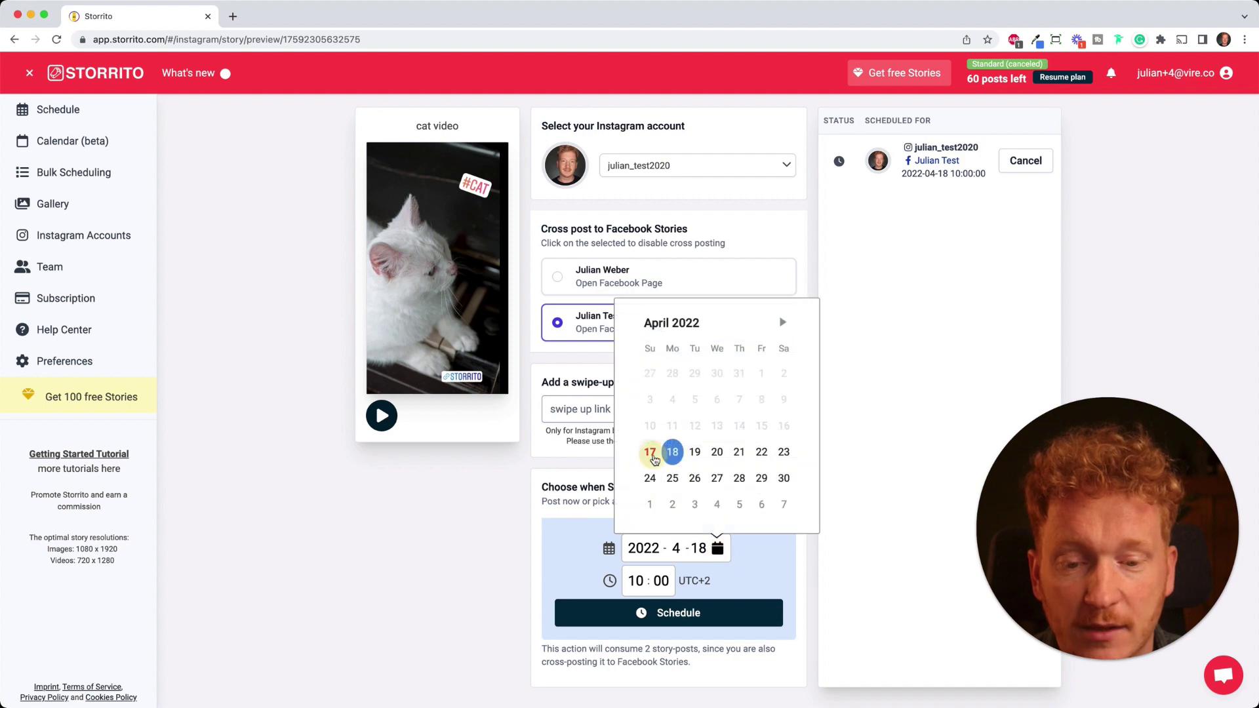
pyautogui.click(651, 452)
pyautogui.click(643, 583)
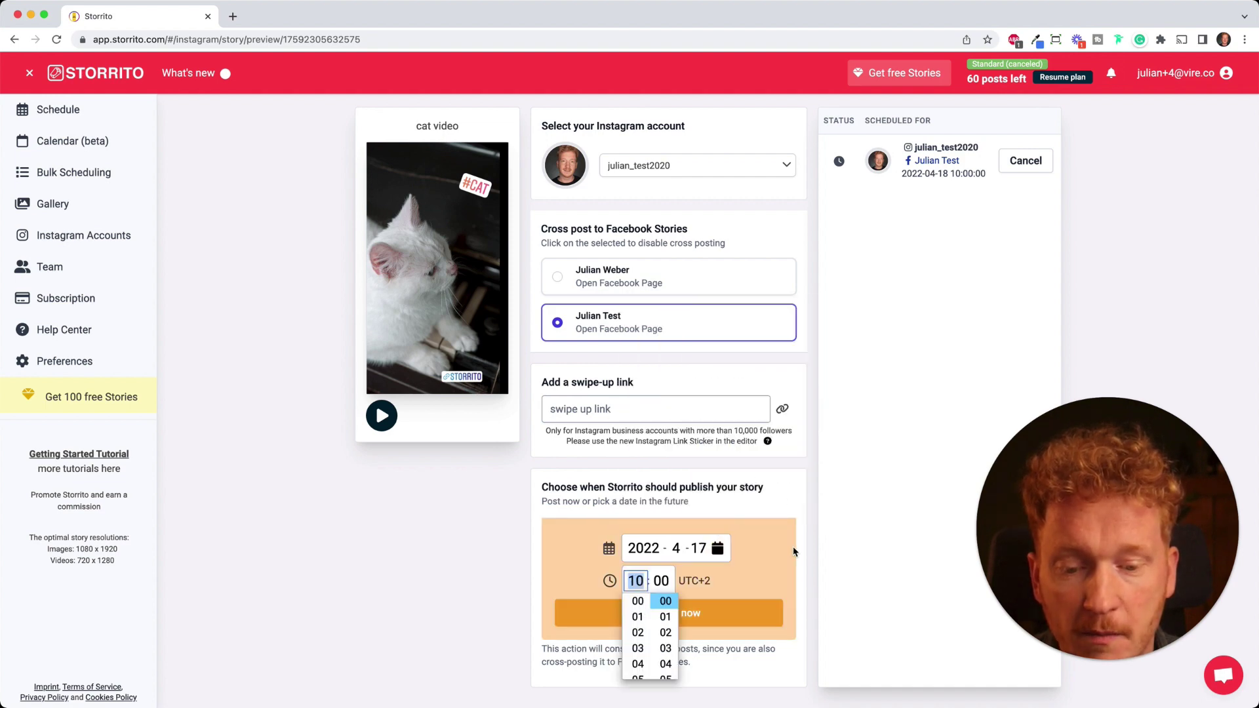
pyautogui.click(645, 615)
# - Post the cat video story immediately, then switch to the Instagram profile
pyautogui.click(715, 626)
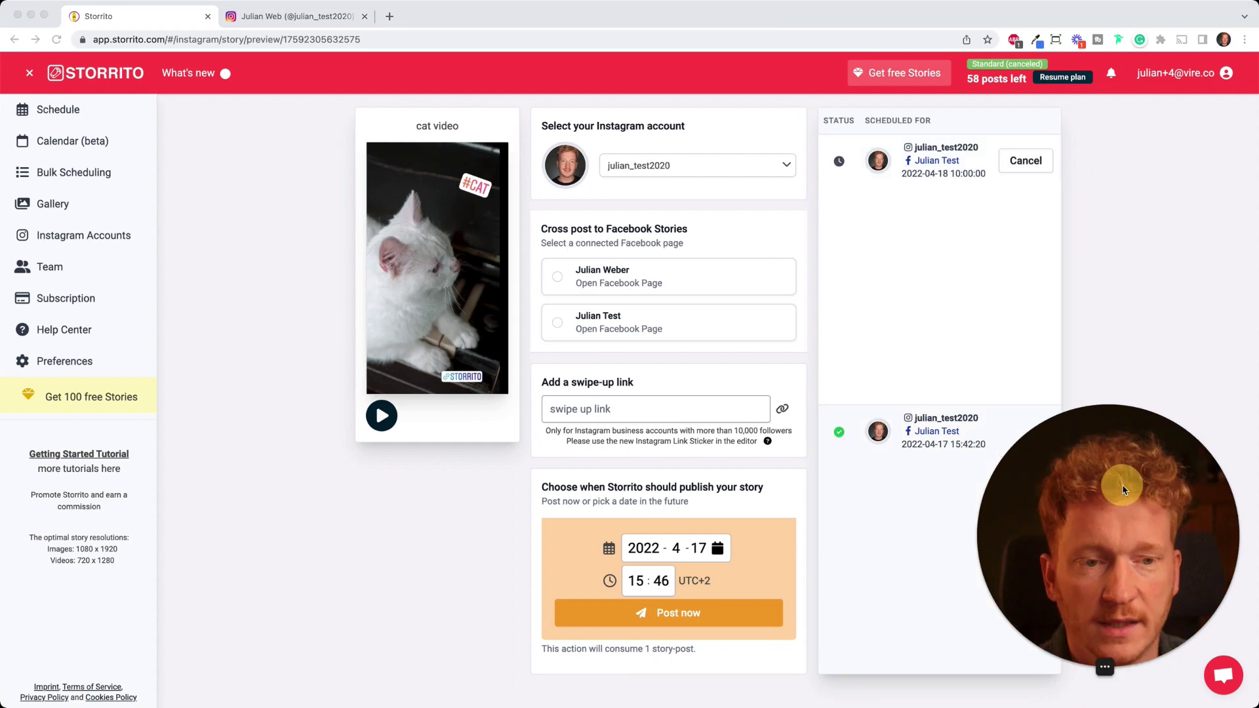
pyautogui.moveTo(1119, 498); pyautogui.dragTo(1148, 226)
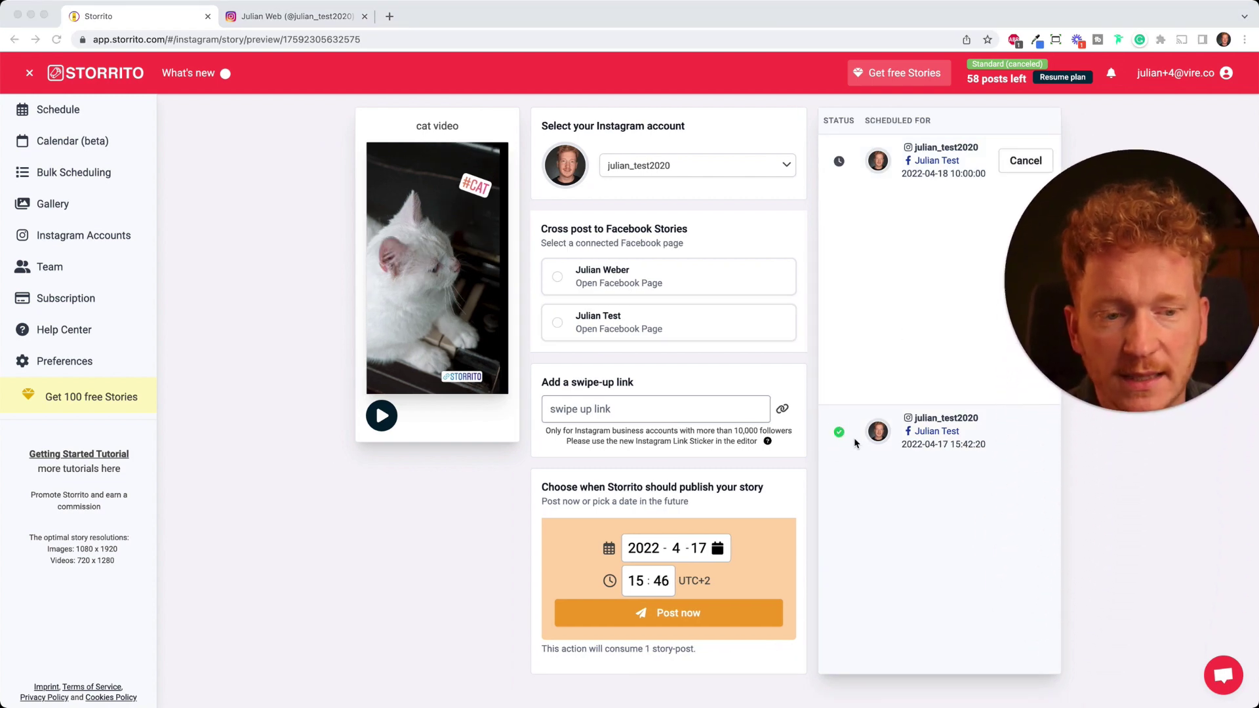
pyautogui.click(273, 25)
# - Reload the Instagram profile and step through the live cat story's items
pyautogui.click(57, 39)
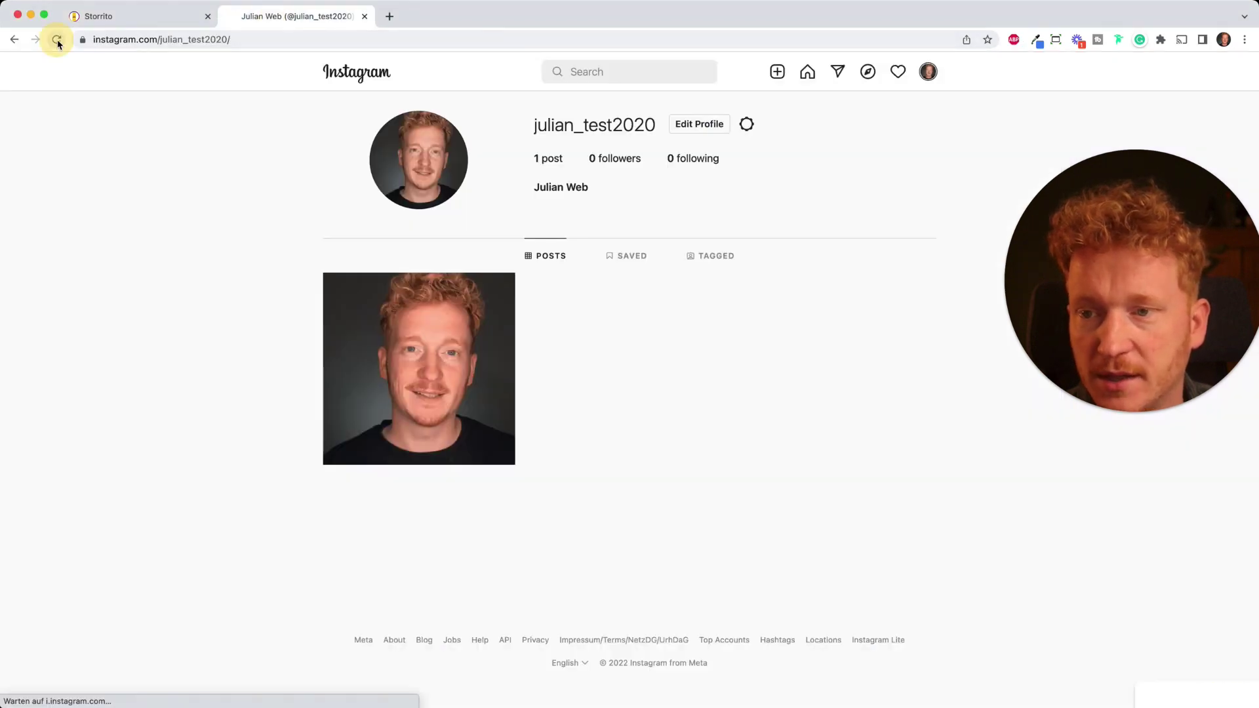
pyautogui.click(423, 164)
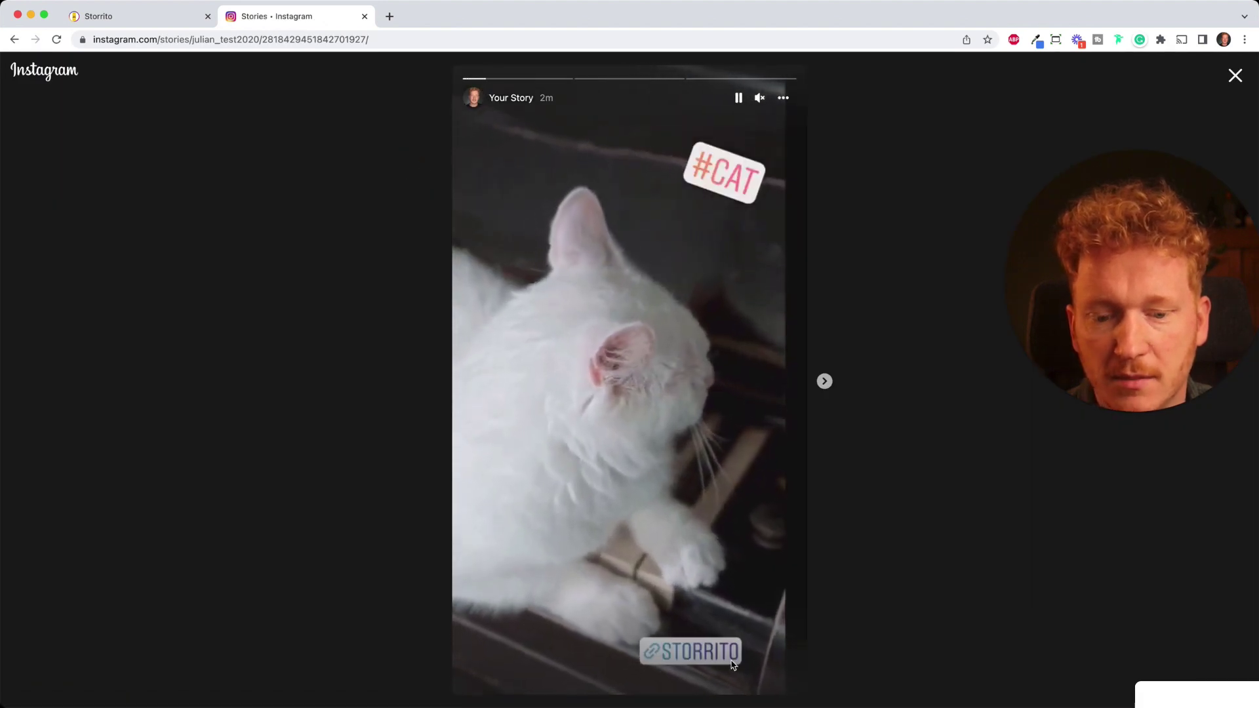
pyautogui.click(825, 381)
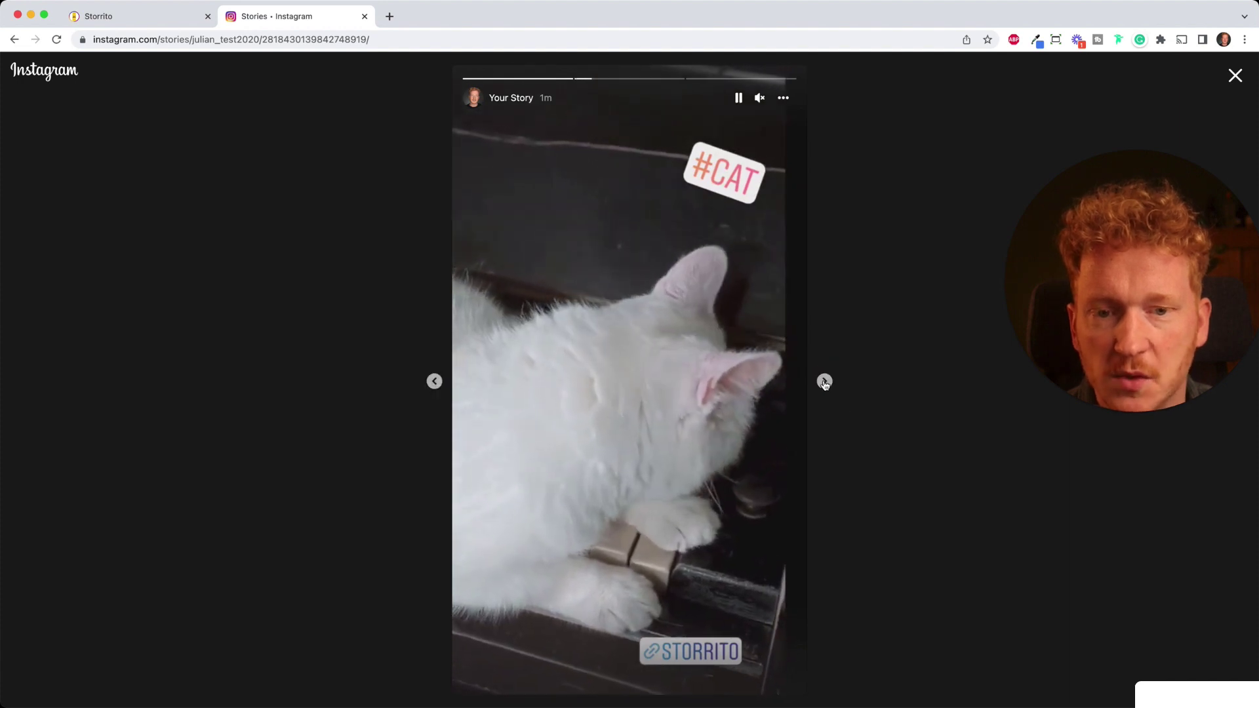
pyautogui.click(824, 381)
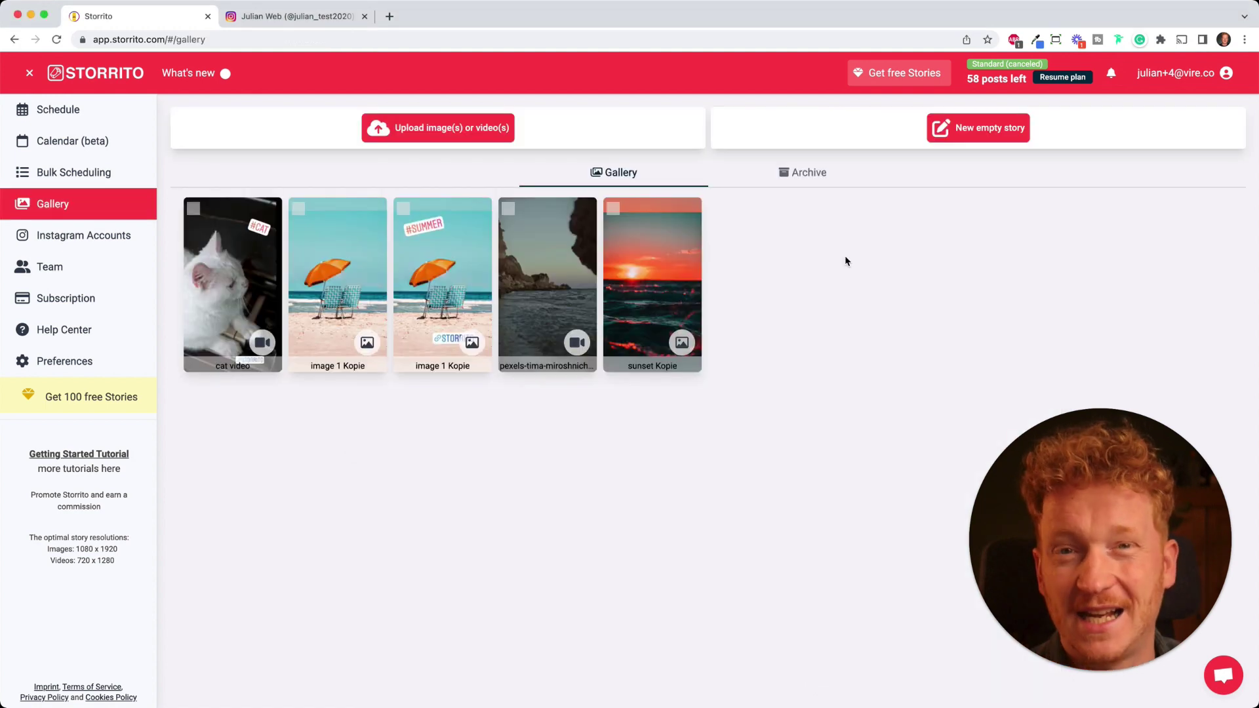
# - Open the cat video thumbnail's options in the Gallery and choose Edit
pyautogui.click(241, 284)
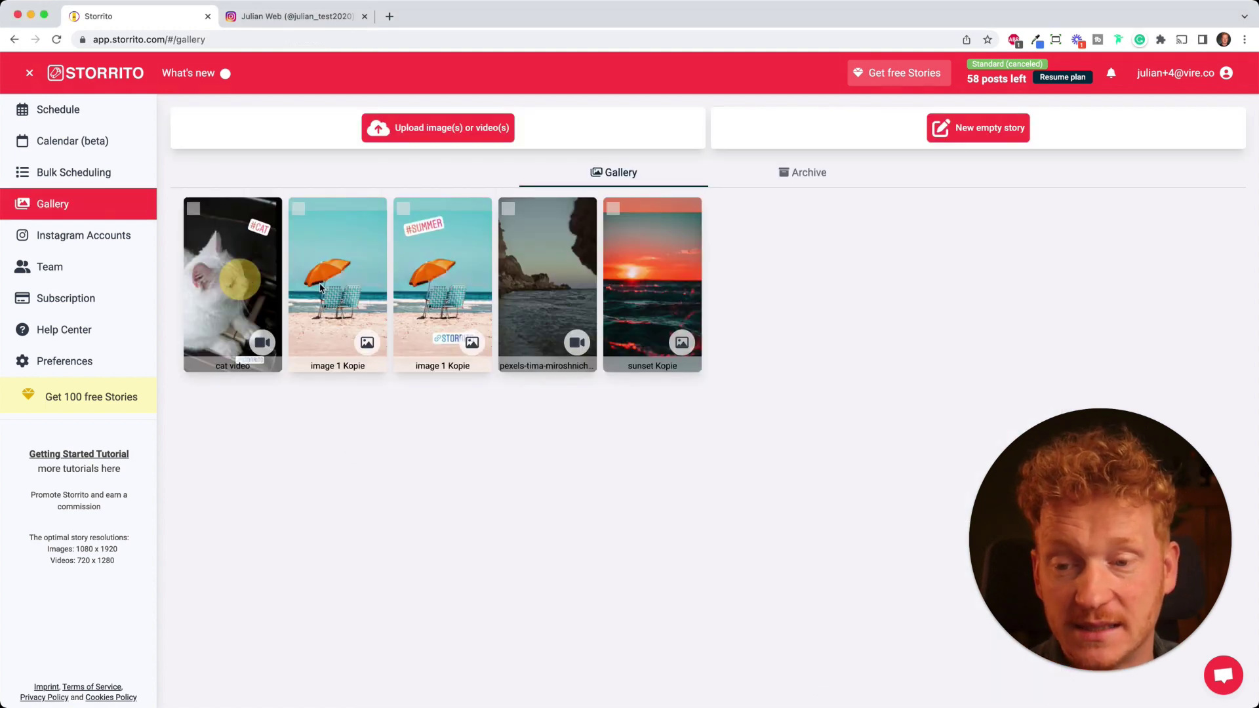
pyautogui.click(617, 402)
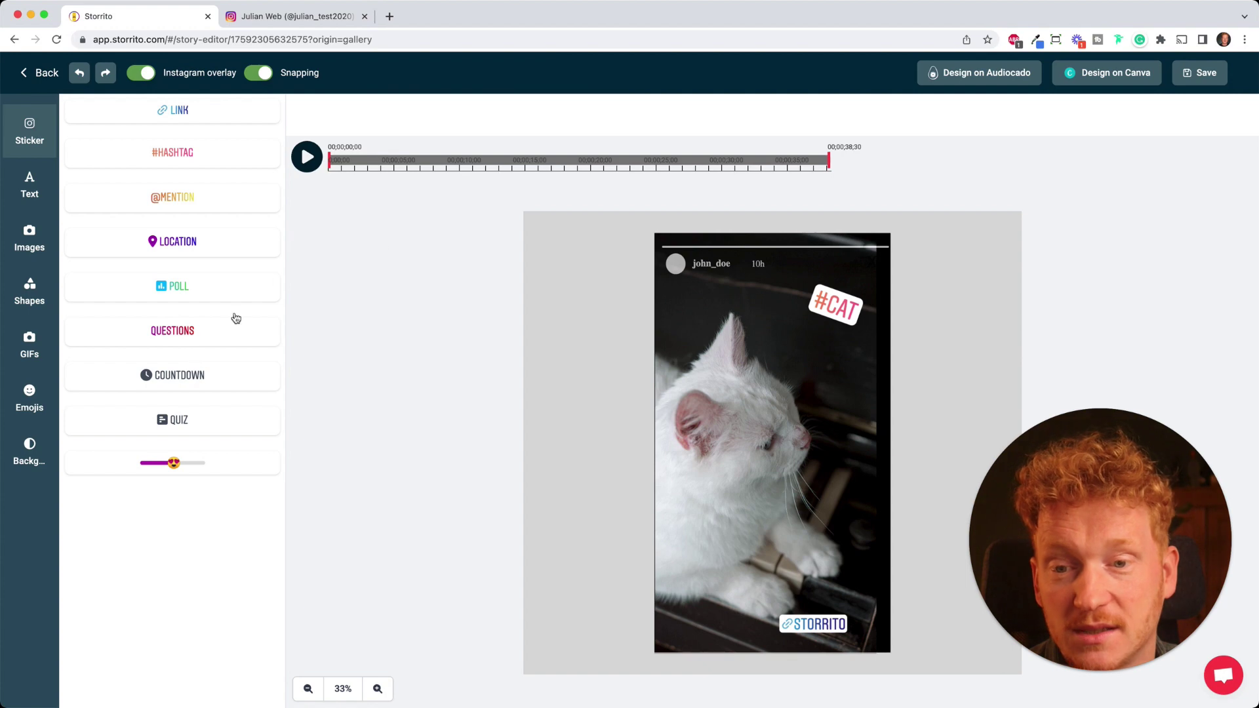
# - Select the tilted #CAT hashtag sticker on the cat story canvas
pyautogui.click(875, 281)
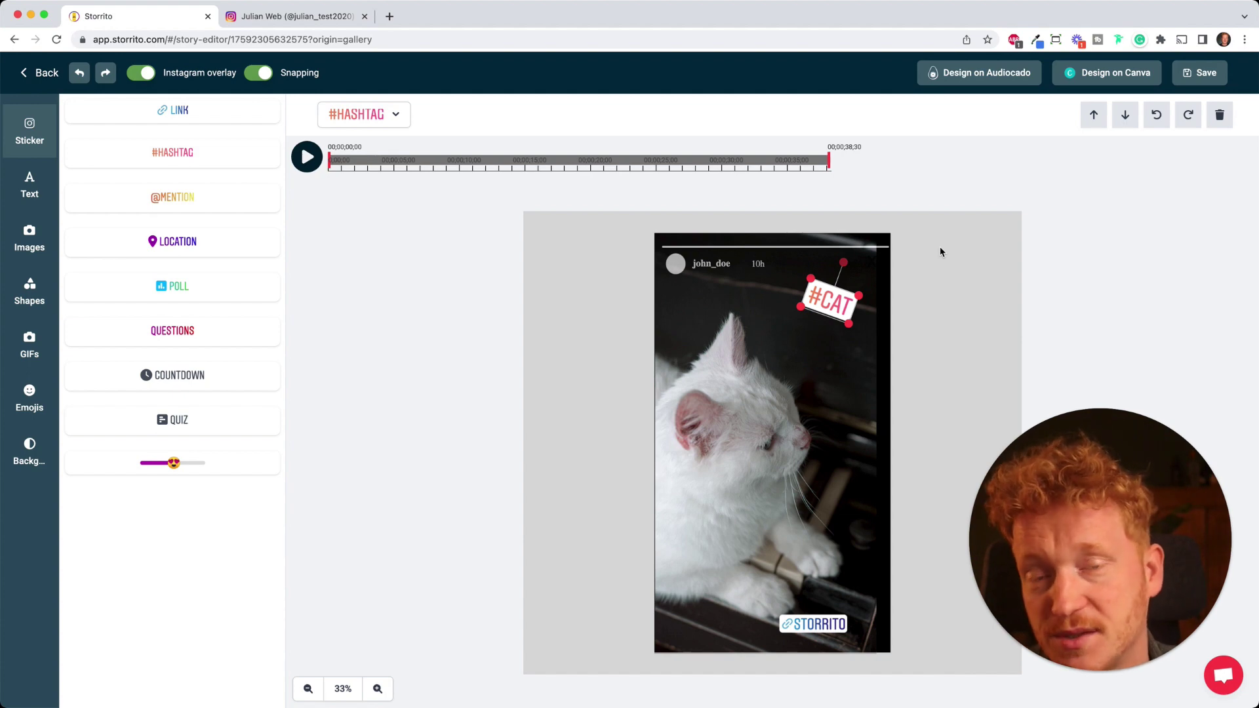
pyautogui.moveTo(1161, 478); pyautogui.dragTo(513, 368)
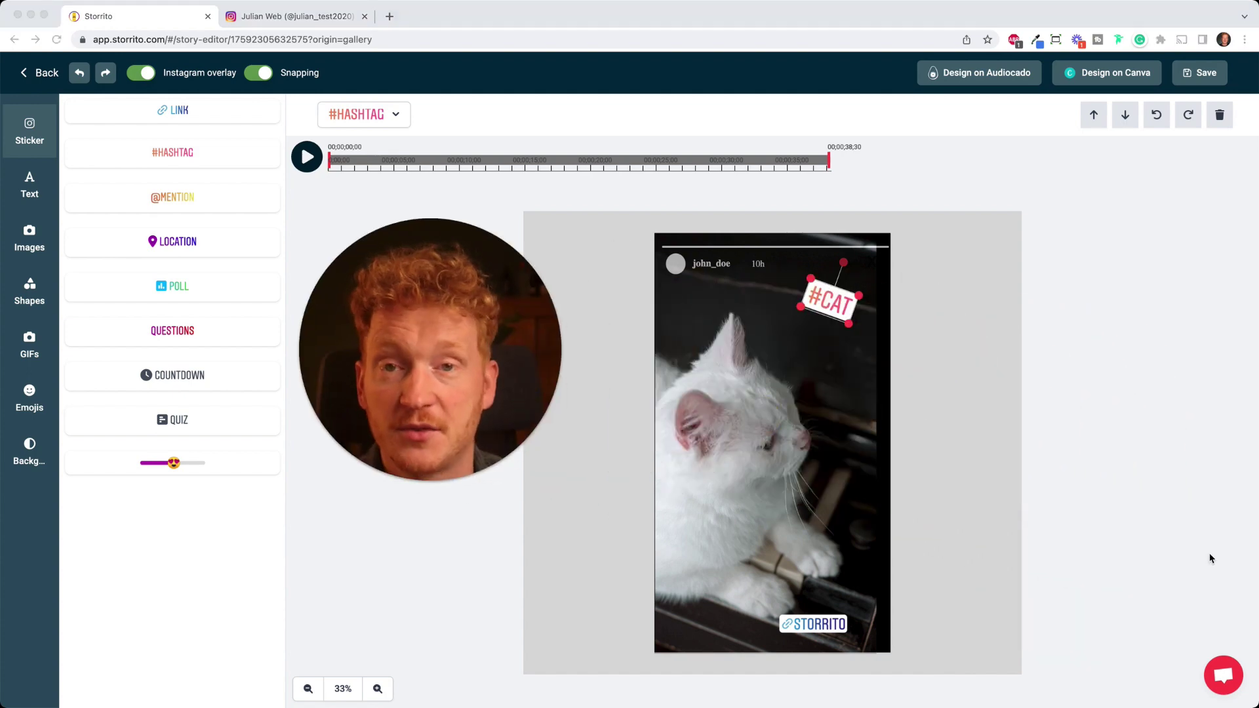
# - Bring up the 'Questions? Chat with us!' support chat panel
pyautogui.click(1224, 675)
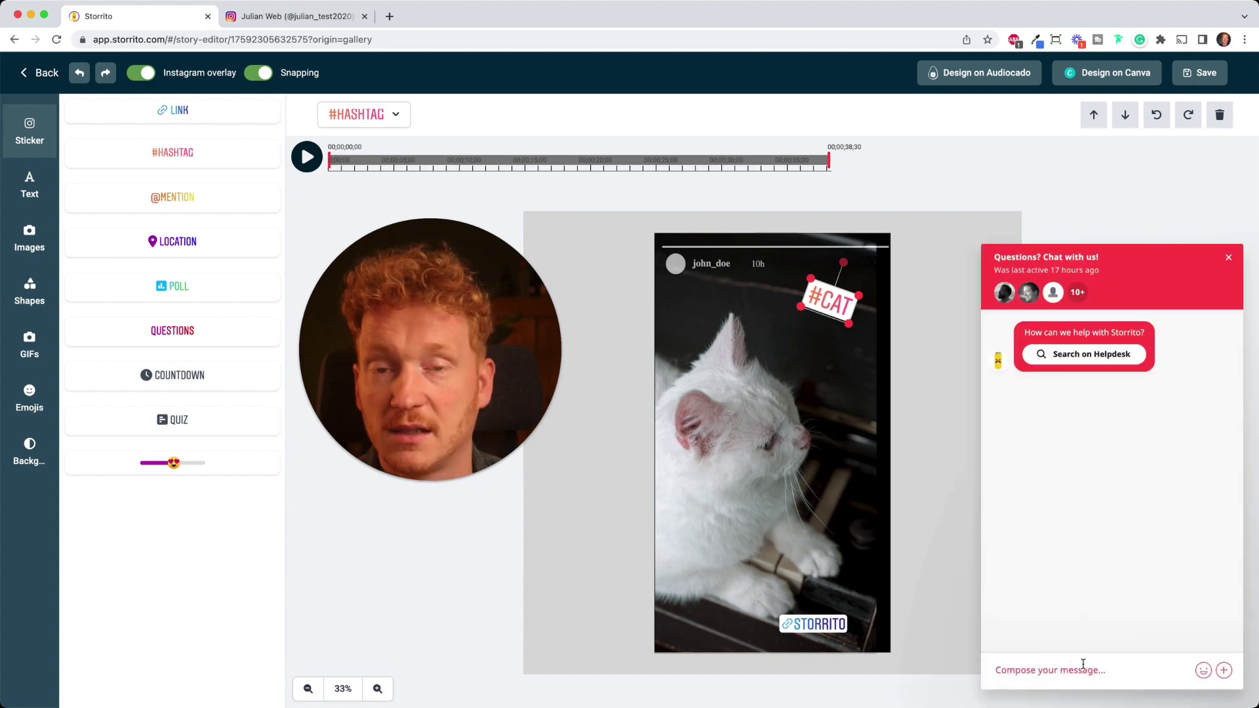